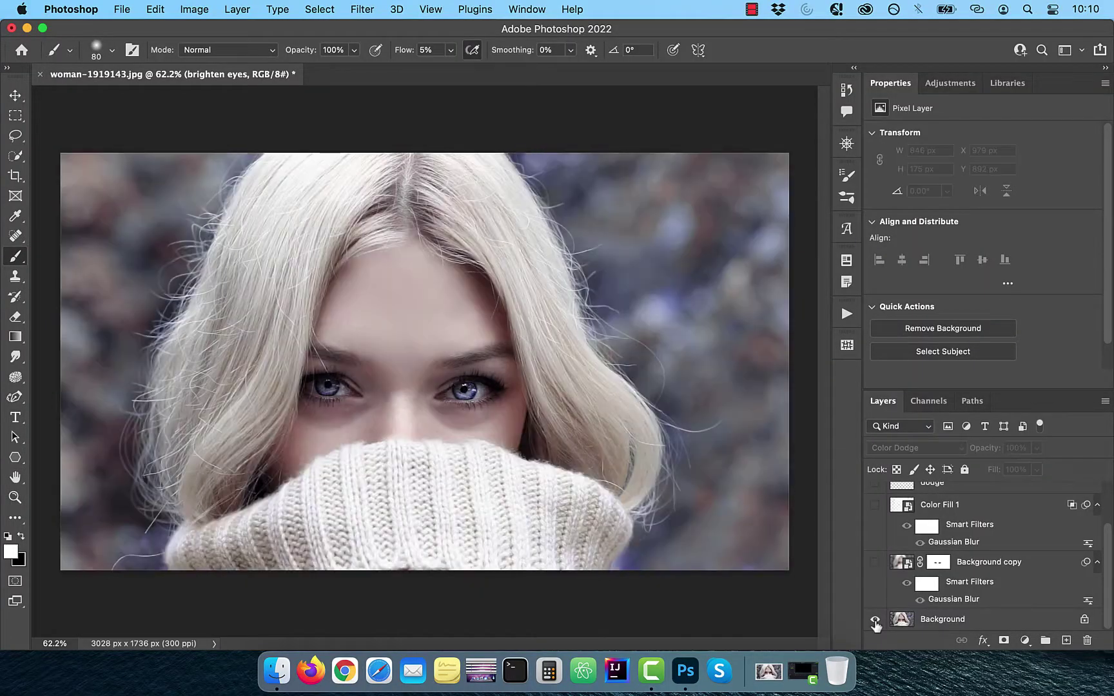
# Step: Toggle the Background layer's visibility to compare the original photo with the finished glow edit
pyautogui.keyDown('alt'); pyautogui.click(875, 620); pyautogui.keyUp('alt')
pyautogui.keyDown('alt'); pyautogui.click(875, 621); pyautogui.keyUp('alt')
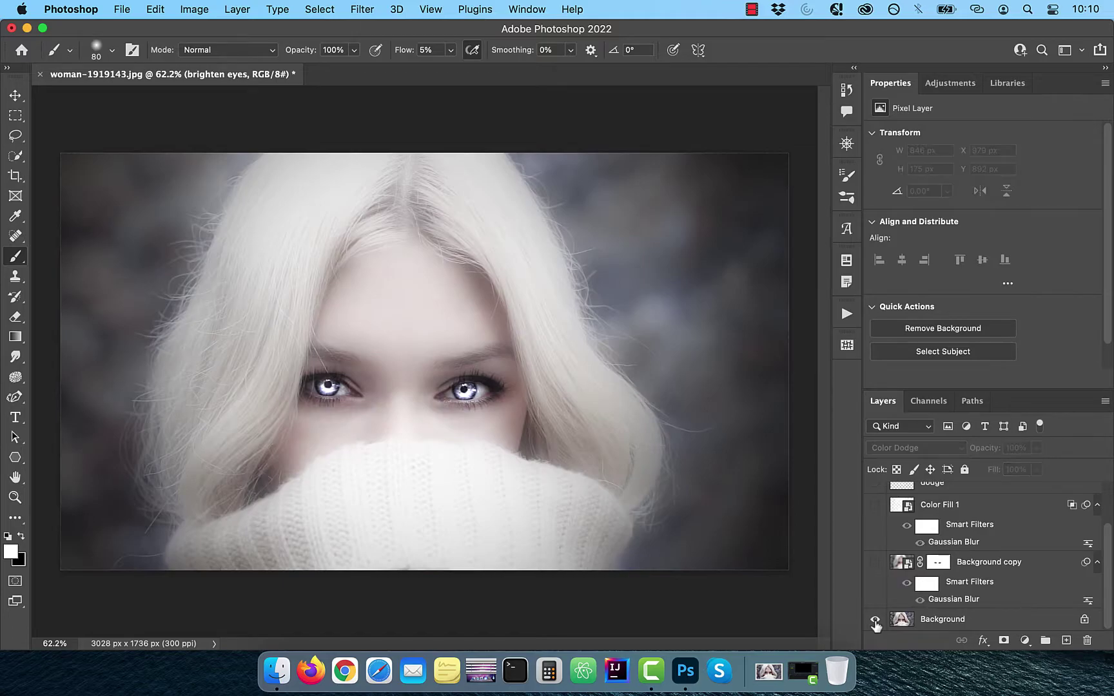
pyautogui.keyDown('alt'); pyautogui.click(874, 621); pyautogui.keyUp('alt')
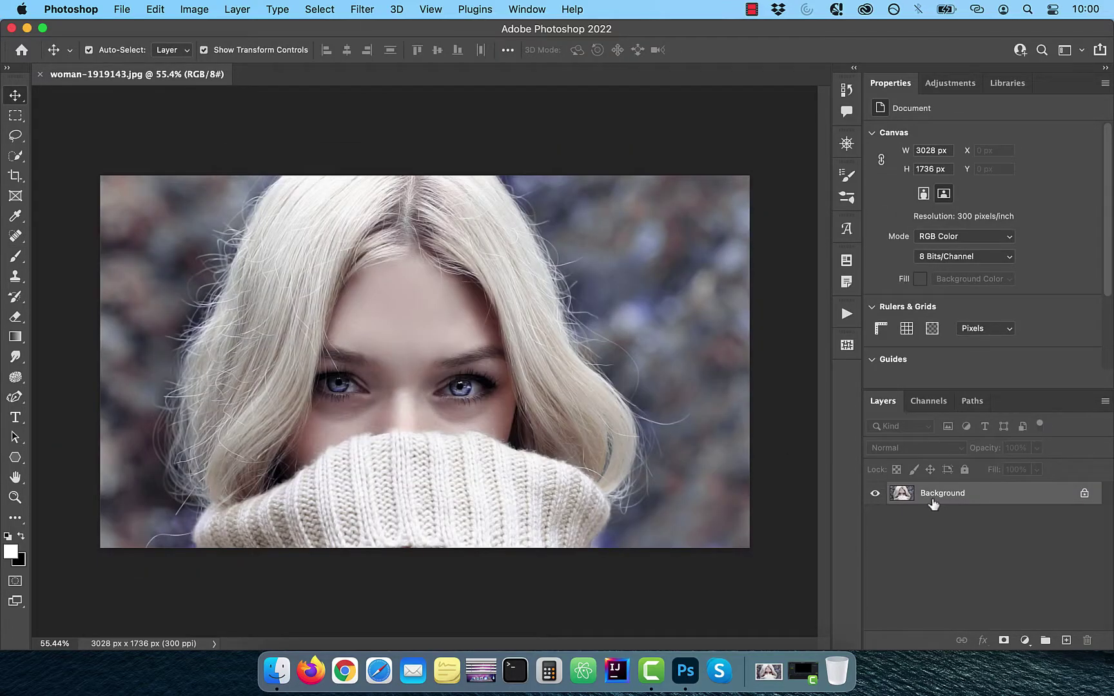
# Step: Duplicate the Background layer and convert Background copy into an embedded smart object
pyautogui.moveTo(952, 515); pyautogui.dragTo(1066, 640)
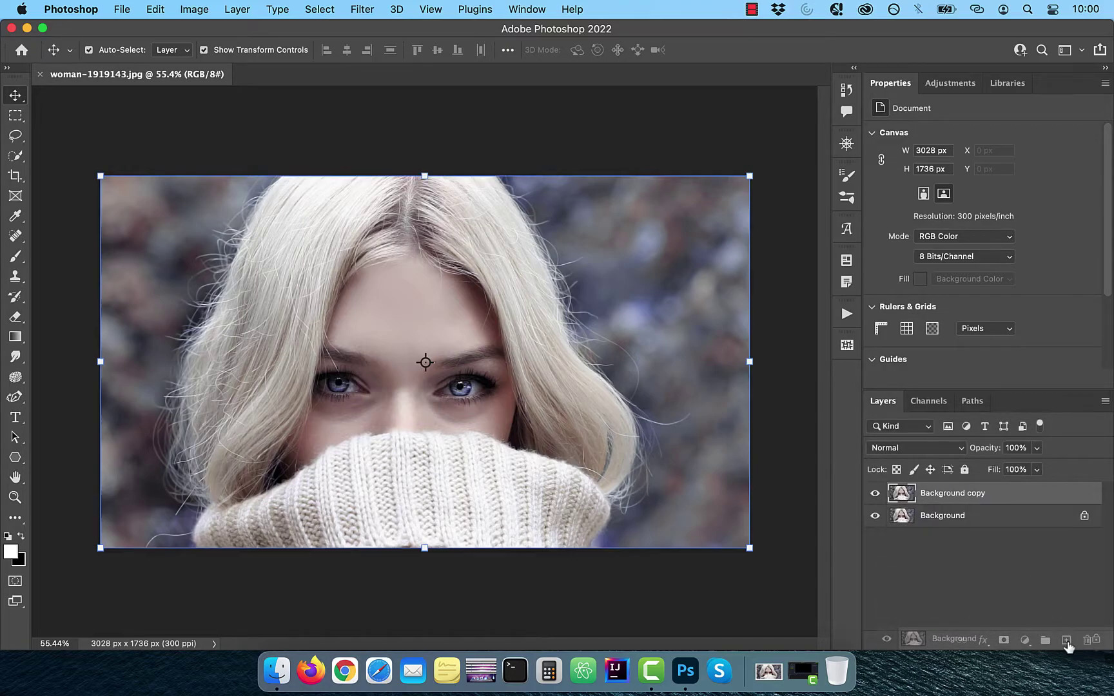
pyautogui.rightClick(963, 498)
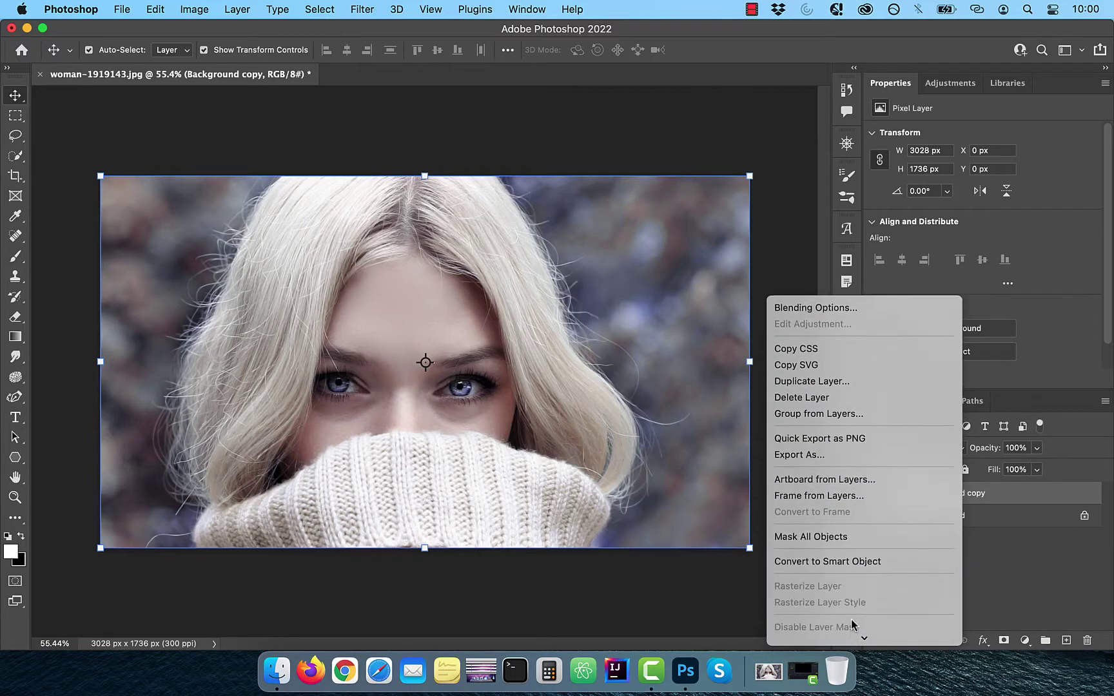
pyautogui.click(852, 559)
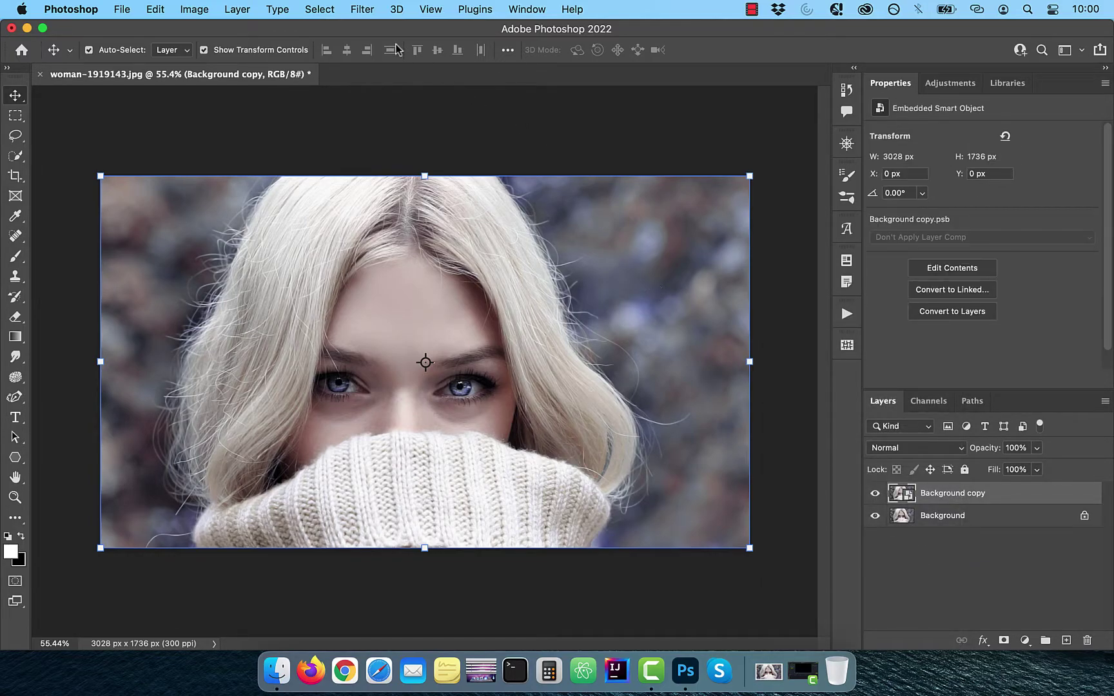
# Step: Apply a 70-pixel Gaussian Blur to Background copy and lower its opacity to 52%
pyautogui.click(362, 9)
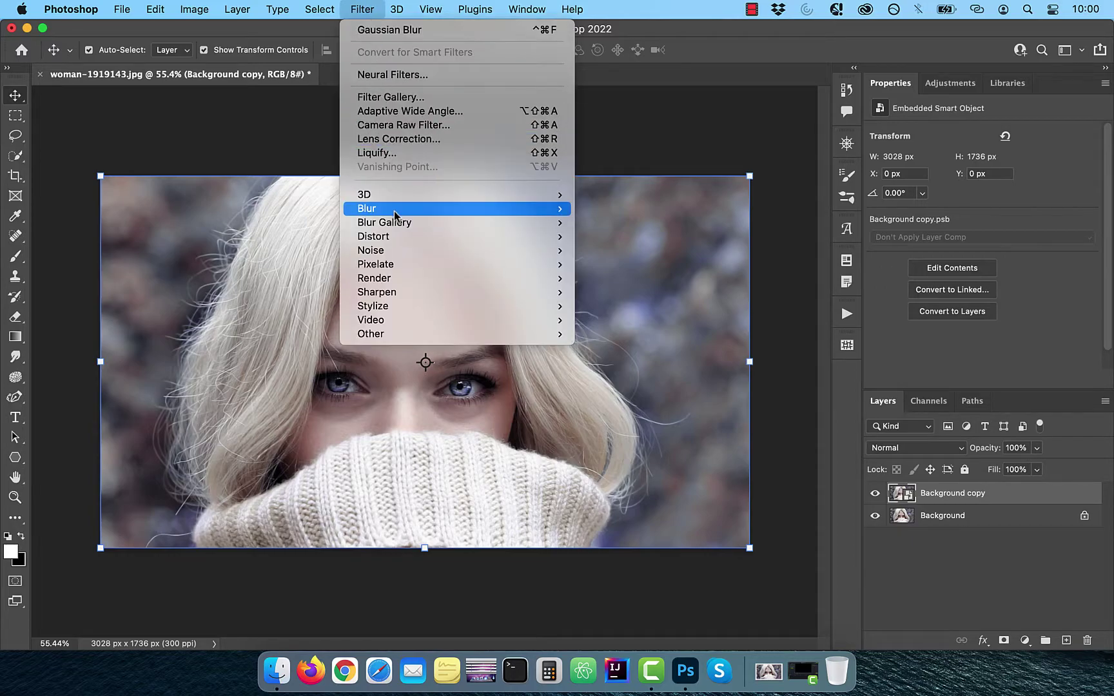
pyautogui.moveTo(528, 208)
pyautogui.click(643, 264)
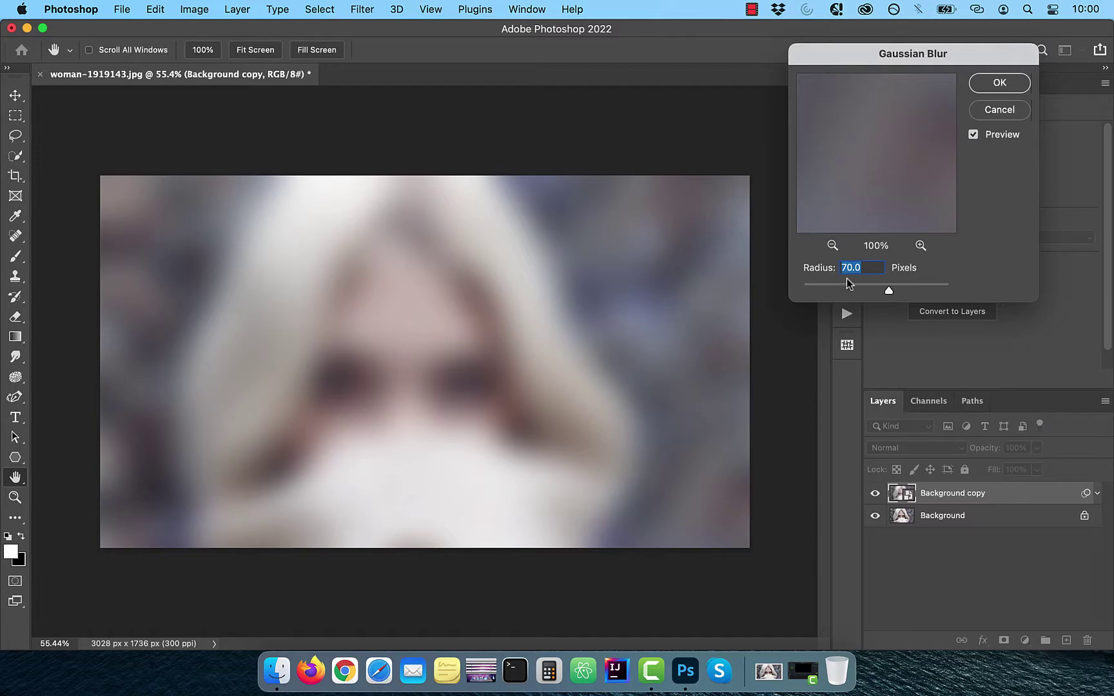
pyautogui.click(1011, 83)
pyautogui.moveTo(1003, 457); pyautogui.dragTo(957, 455)
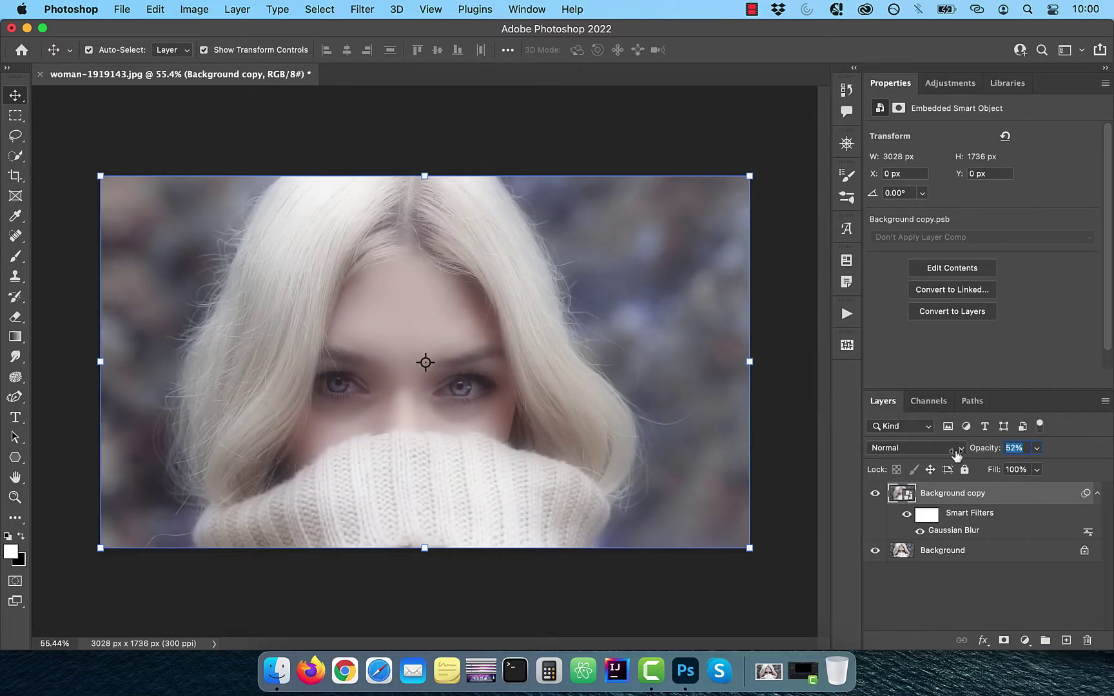
# Step: Add a layer mask to the blurred copy and paint black over both eyes with a 175 px brush
pyautogui.click(1004, 640)
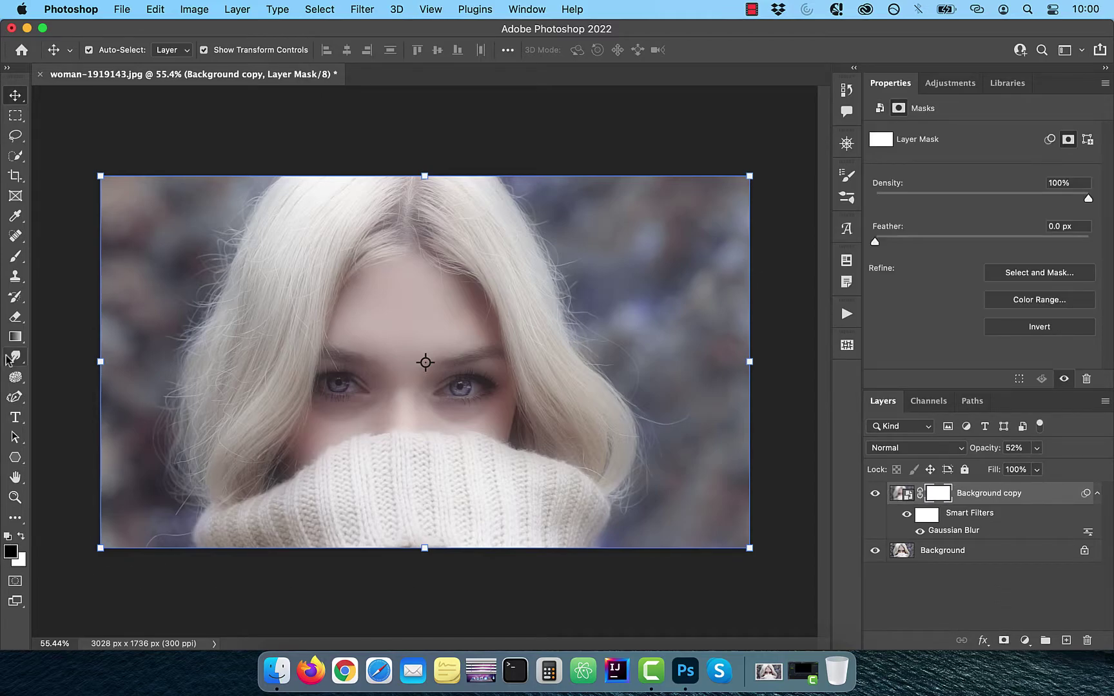
pyautogui.click(17, 261)
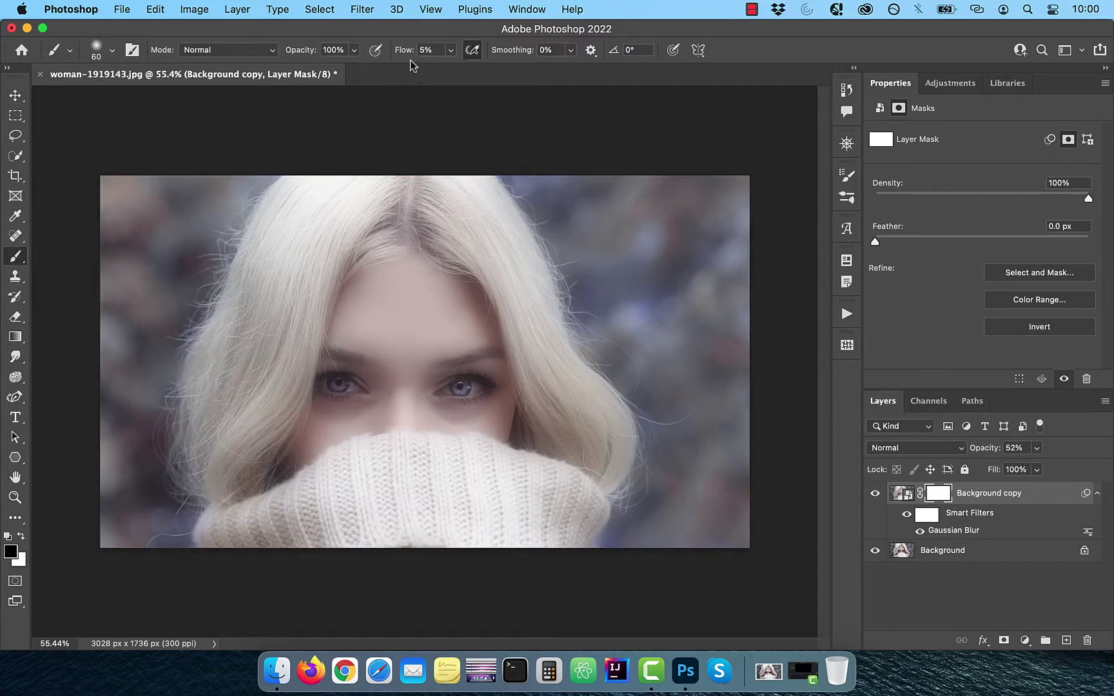
pyautogui.press(']')
pyautogui.press(']')
pyautogui.press(']')
pyautogui.press(']')
pyautogui.press(']')
pyautogui.press(']')
pyautogui.press(']')
pyautogui.moveTo(353, 385); pyautogui.dragTo(484, 388)
pyautogui.moveTo(368, 385); pyautogui.dragTo(325, 386)
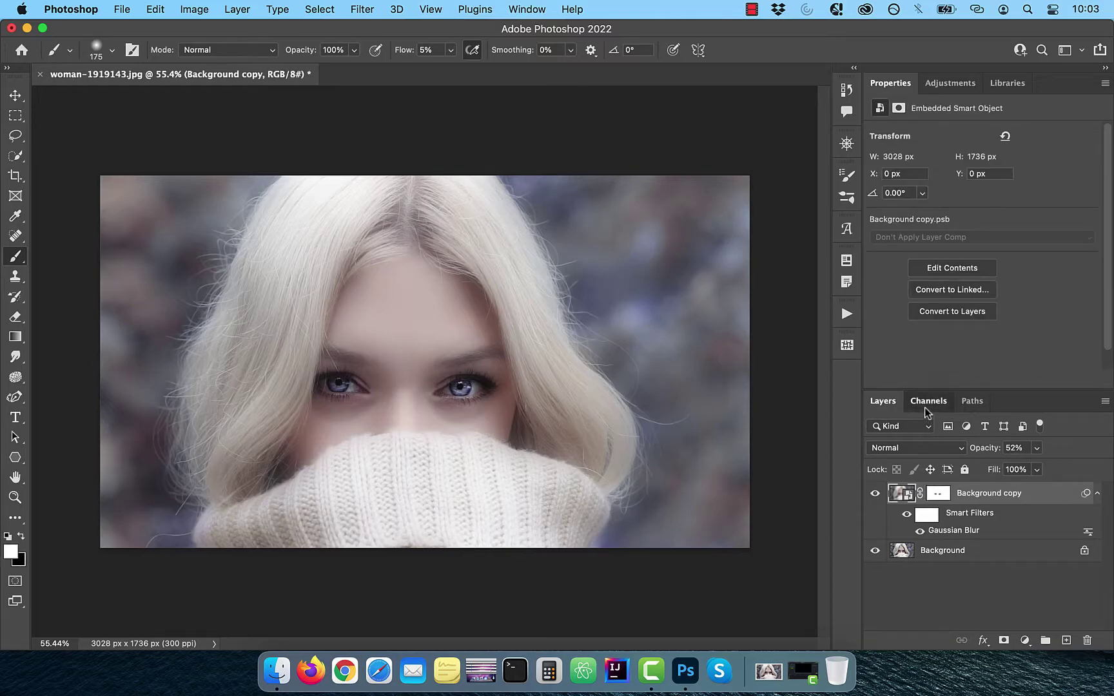
# Step: Load the Red channel as a selection, then return to the RGB composite view
pyautogui.click(928, 401)
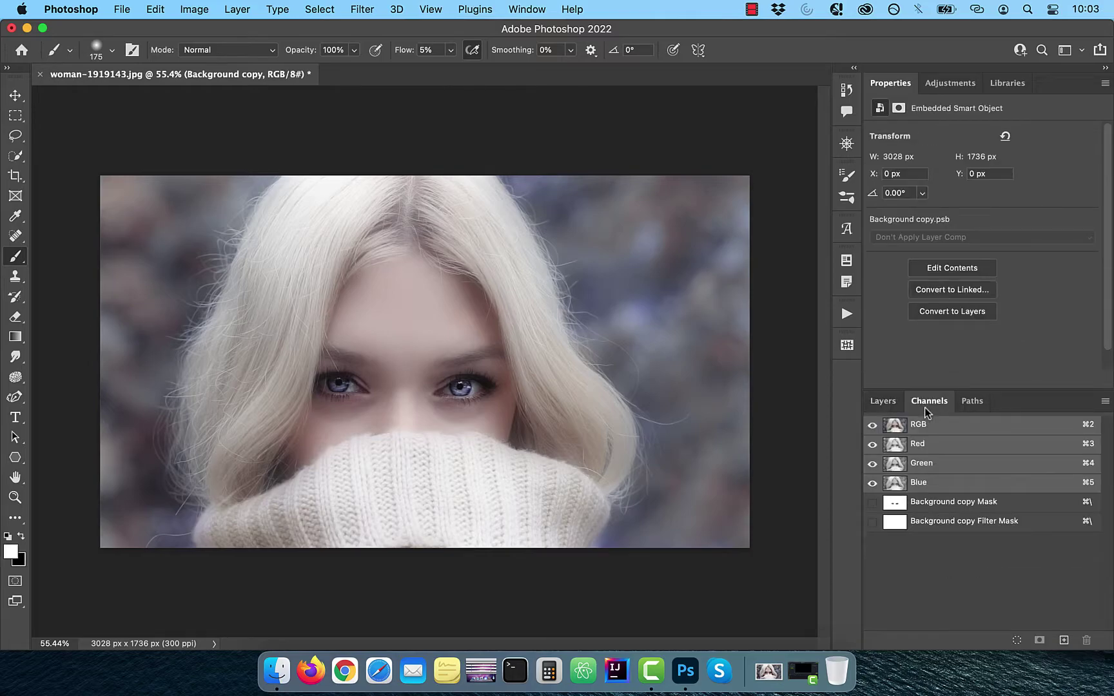
pyautogui.click(920, 446)
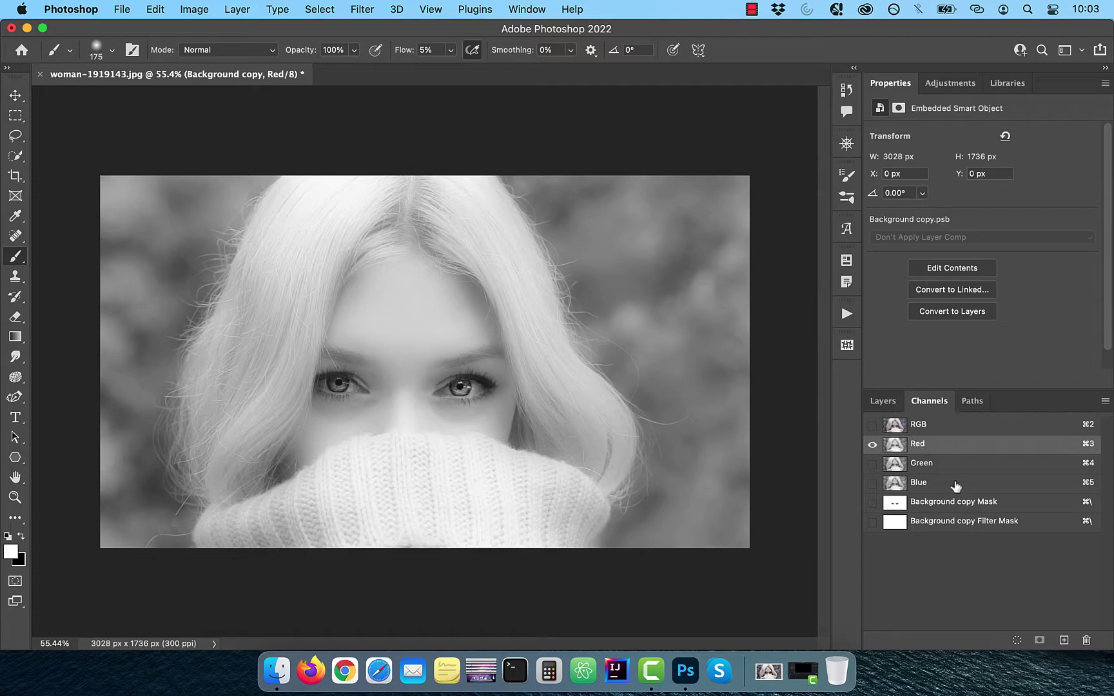
pyautogui.click(1018, 641)
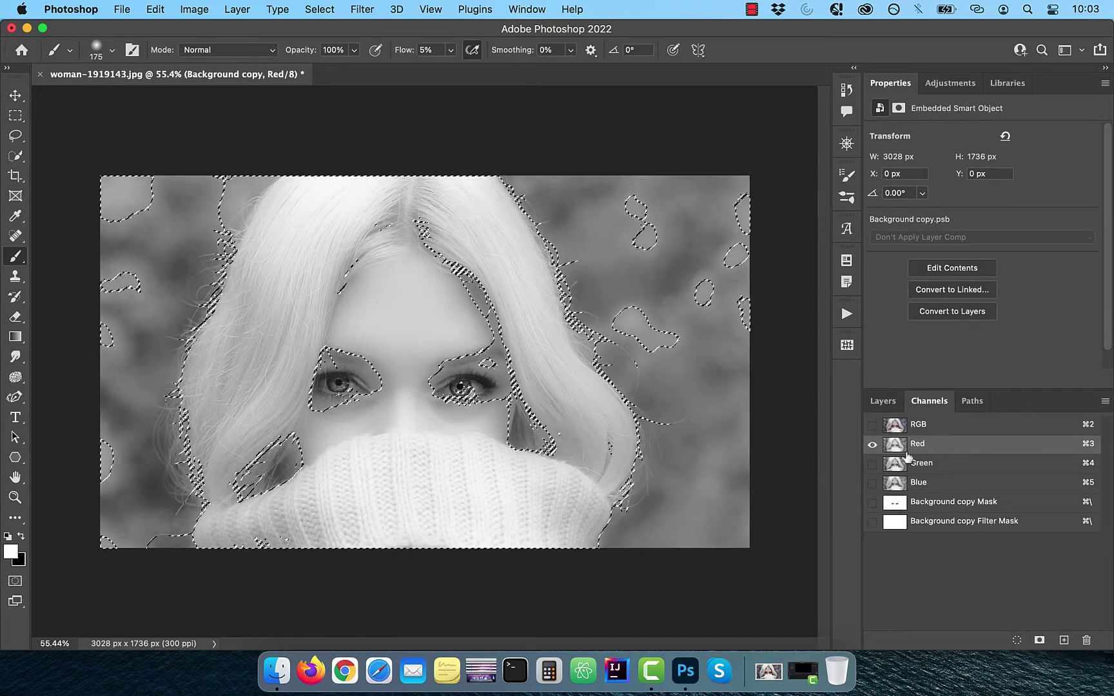
pyautogui.click(920, 425)
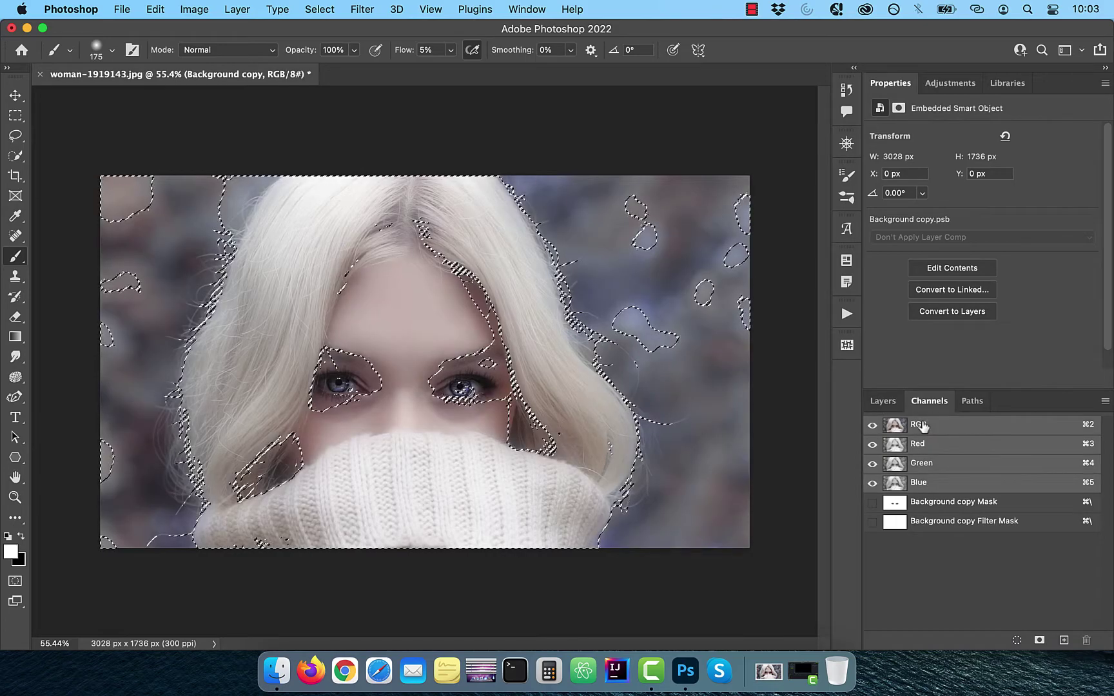
# Step: Add a white #ffffff Solid Color layer, Color Fill 1, masked by the Red-channel selection
pyautogui.click(881, 401)
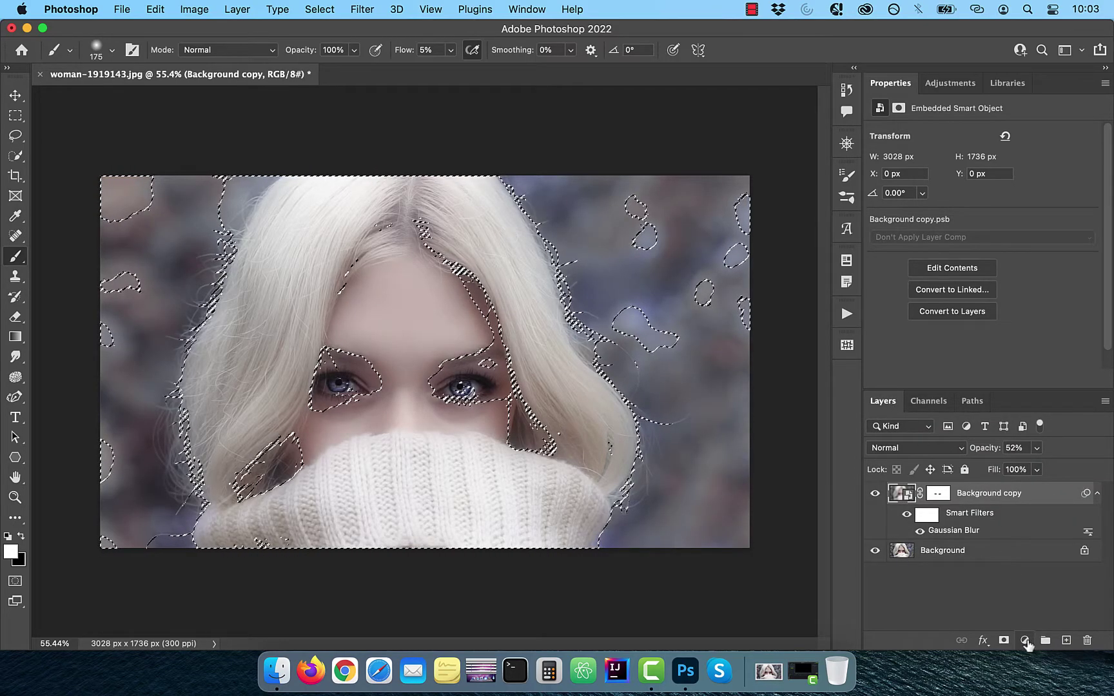
pyautogui.click(1024, 640)
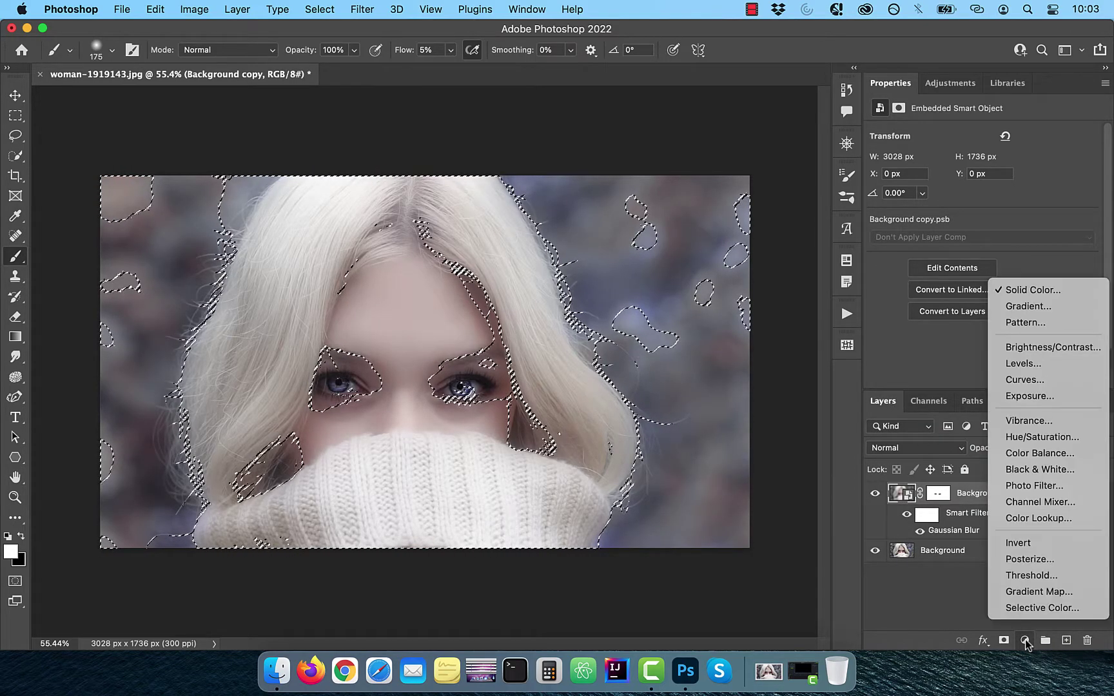
pyautogui.click(1026, 290)
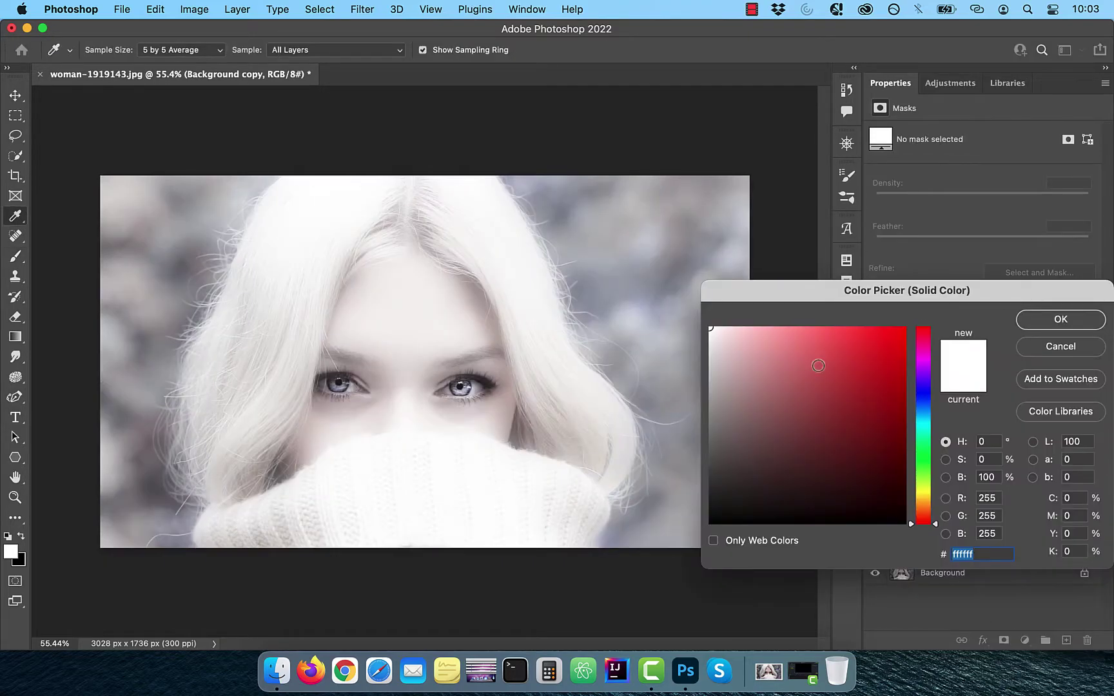
pyautogui.click(1050, 321)
pyautogui.press('b')
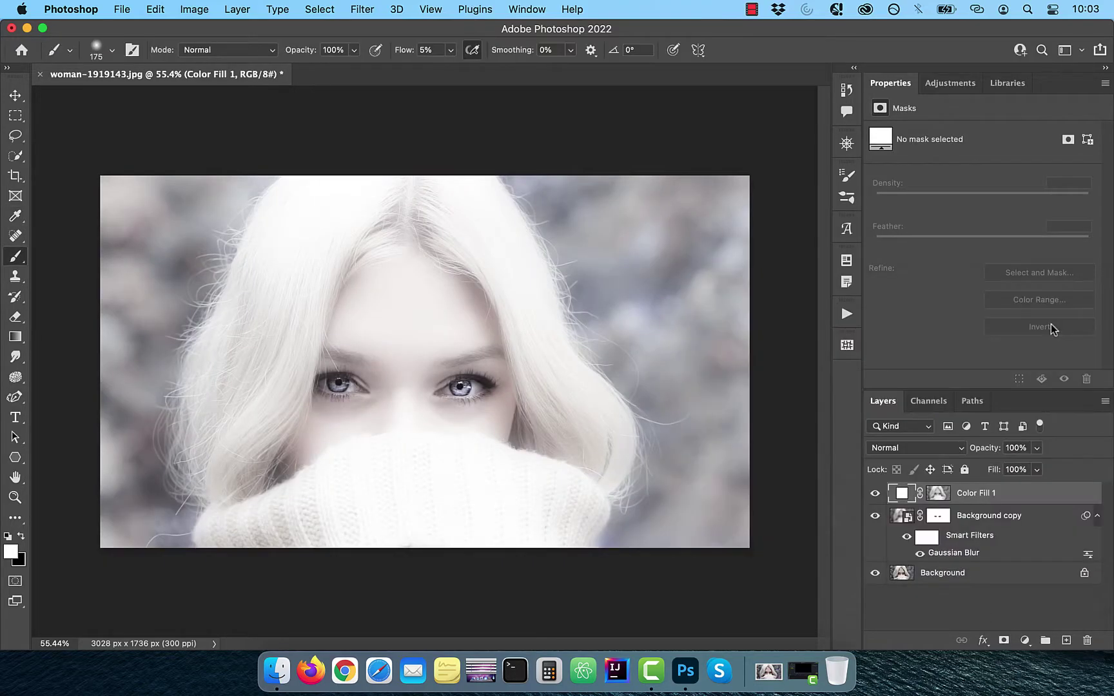
# Step: Convert Color Fill 1 to a smart object and blur it with a 97.2-pixel Gaussian Blur
pyautogui.rightClick(990, 493)
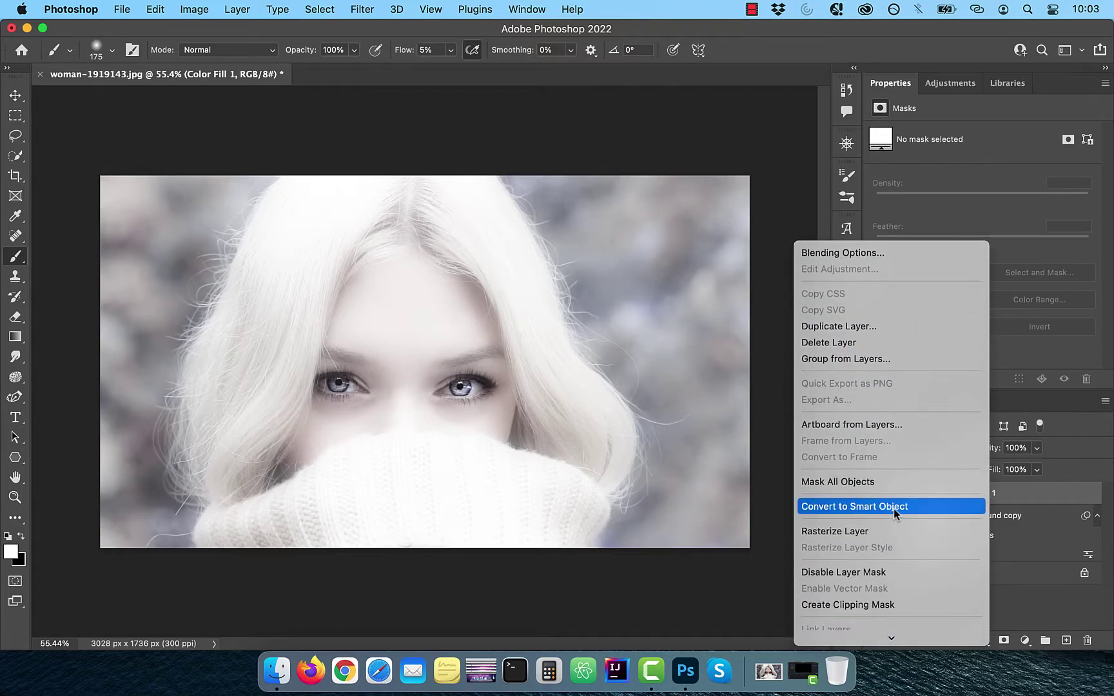
pyautogui.click(893, 506)
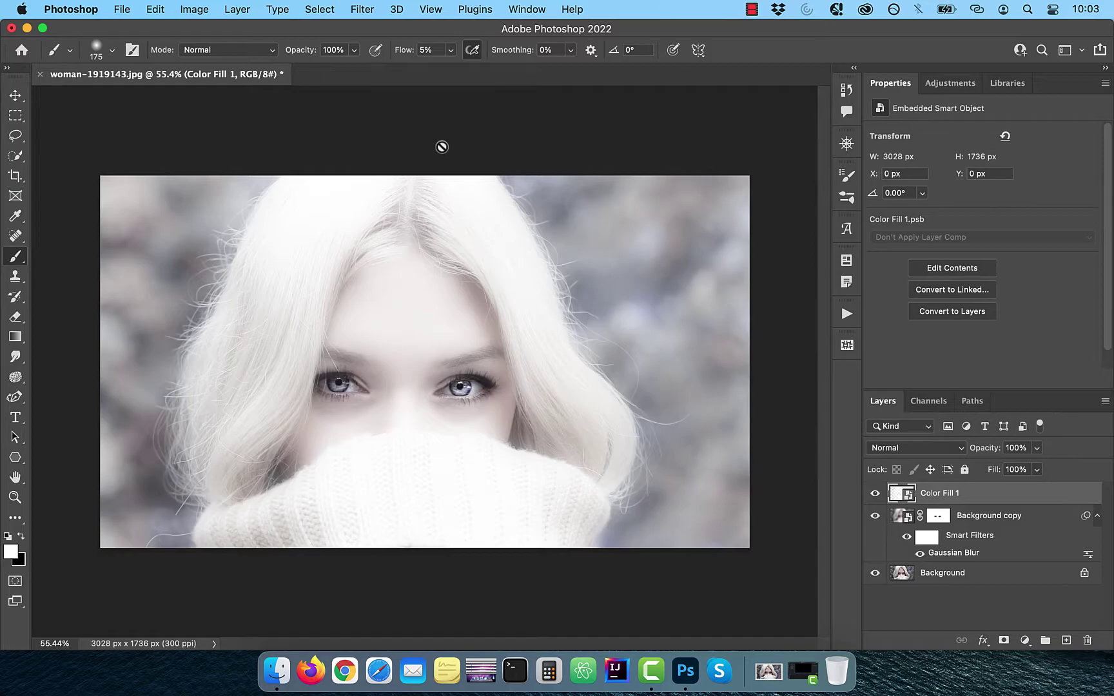
pyautogui.click(362, 9)
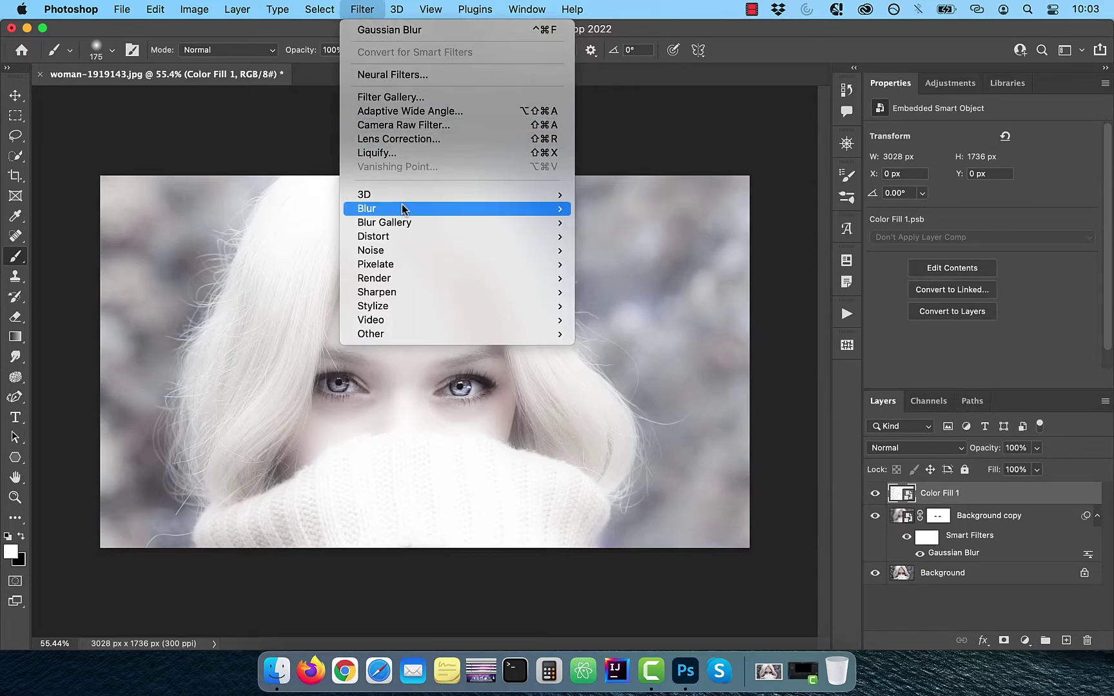
pyautogui.moveTo(401, 205)
pyautogui.click(635, 264)
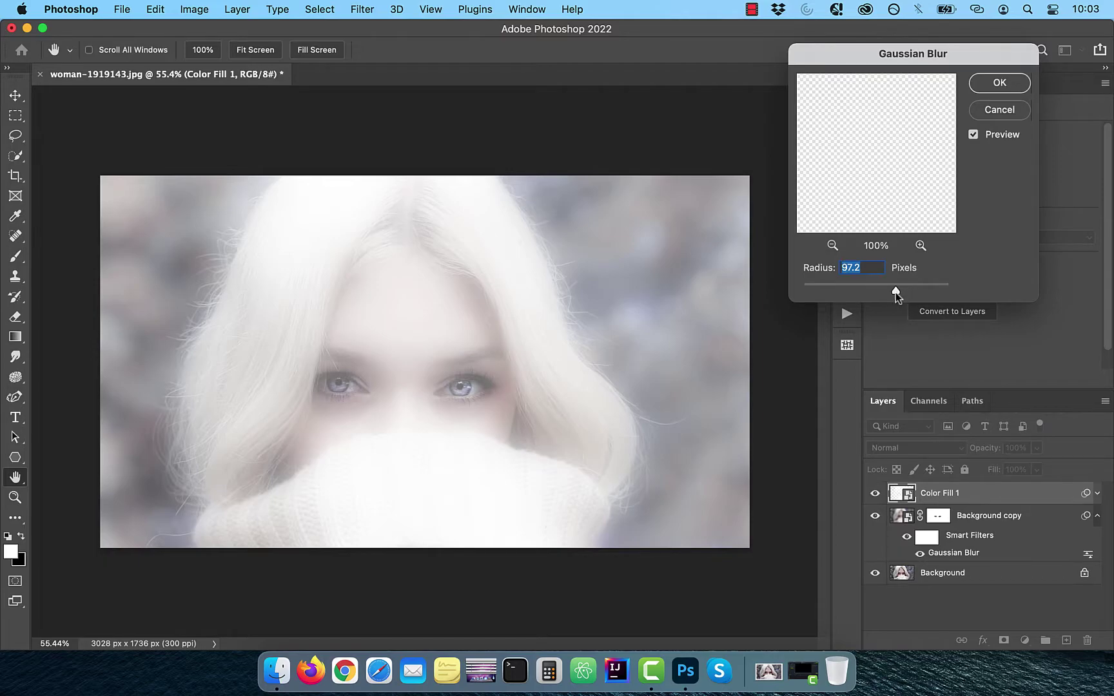
pyautogui.moveTo(895, 292); pyautogui.dragTo(895, 293)
pyautogui.click(997, 87)
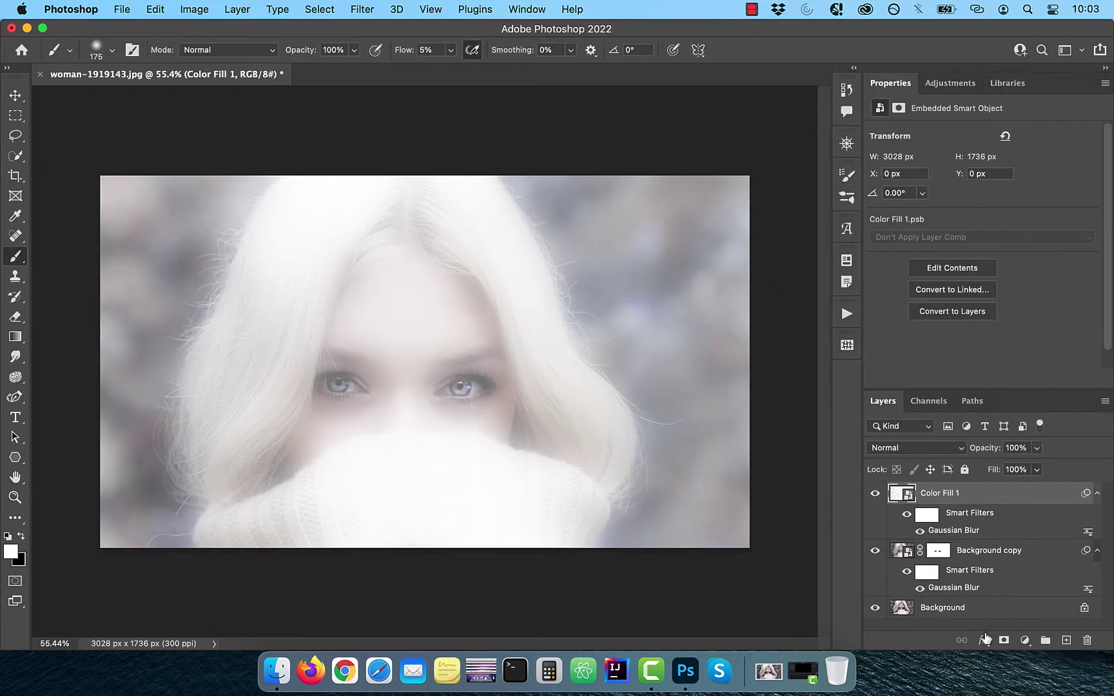
# Step: In Color Fill 1's Blending Options, split the Underlying Layer black slider and set it to 18
pyautogui.click(983, 640)
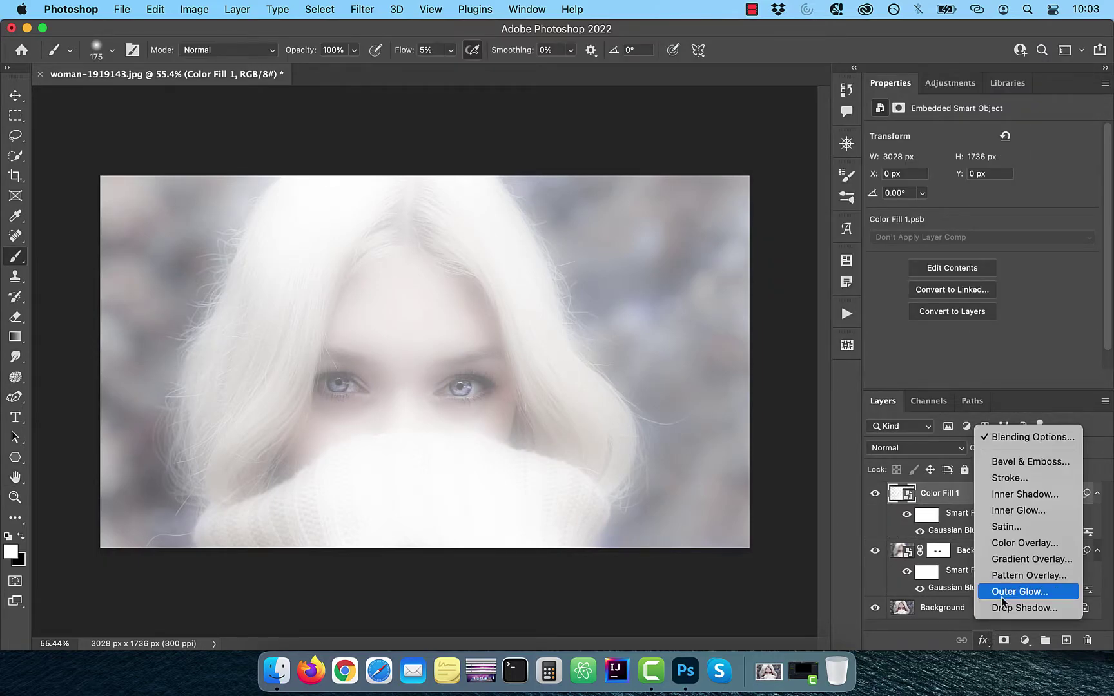
pyautogui.click(1038, 437)
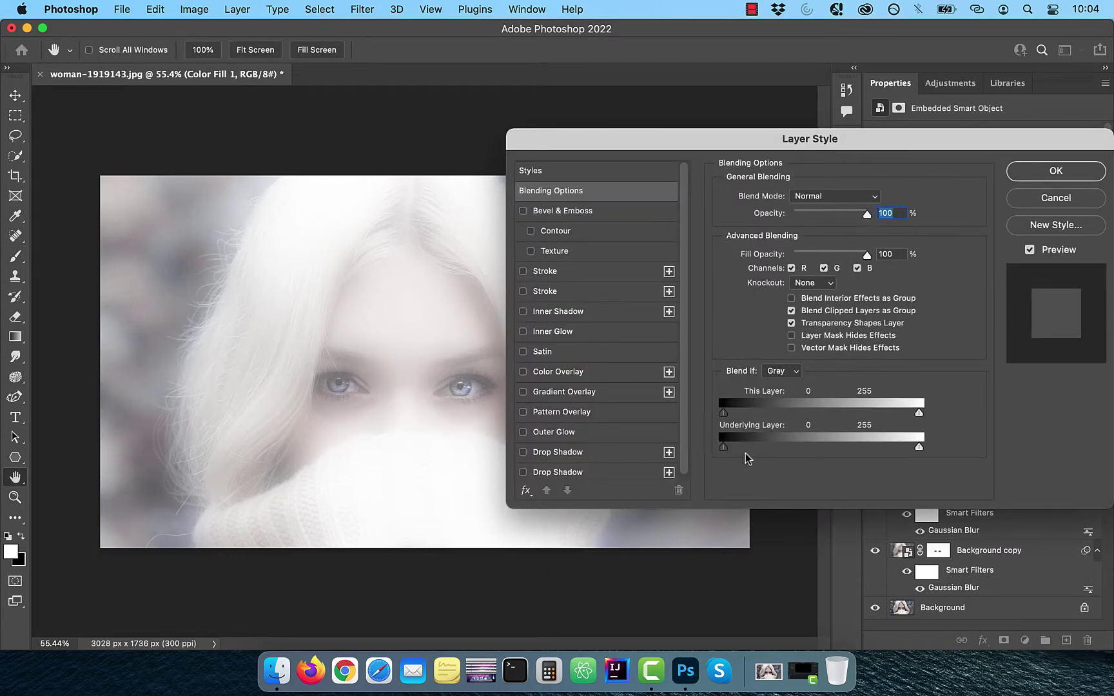
pyautogui.press('alt')
pyautogui.moveTo(724, 450); pyautogui.dragTo(937, 452)
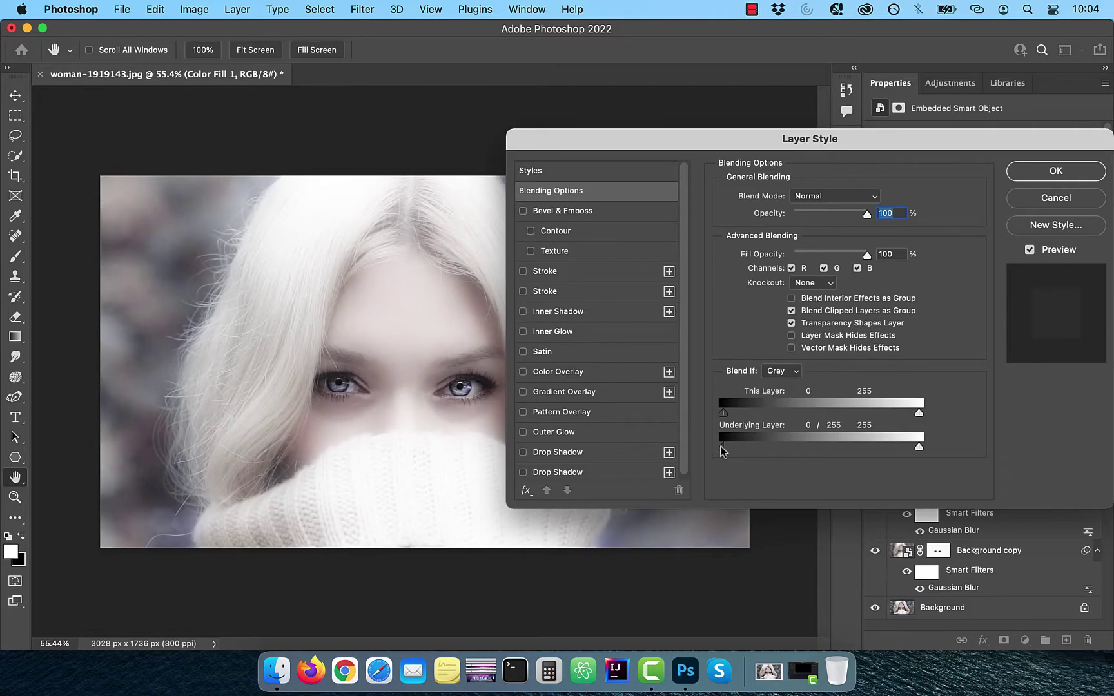
pyautogui.moveTo(723, 449)
pyautogui.mouseDown()
pyautogui.moveTo(765, 448)
pyautogui.moveTo(735, 451)
pyautogui.mouseUp()
# Step: Confirm the blending settings and add a new layer named dodge
pyautogui.click(1076, 173)
pyautogui.click(1066, 640)
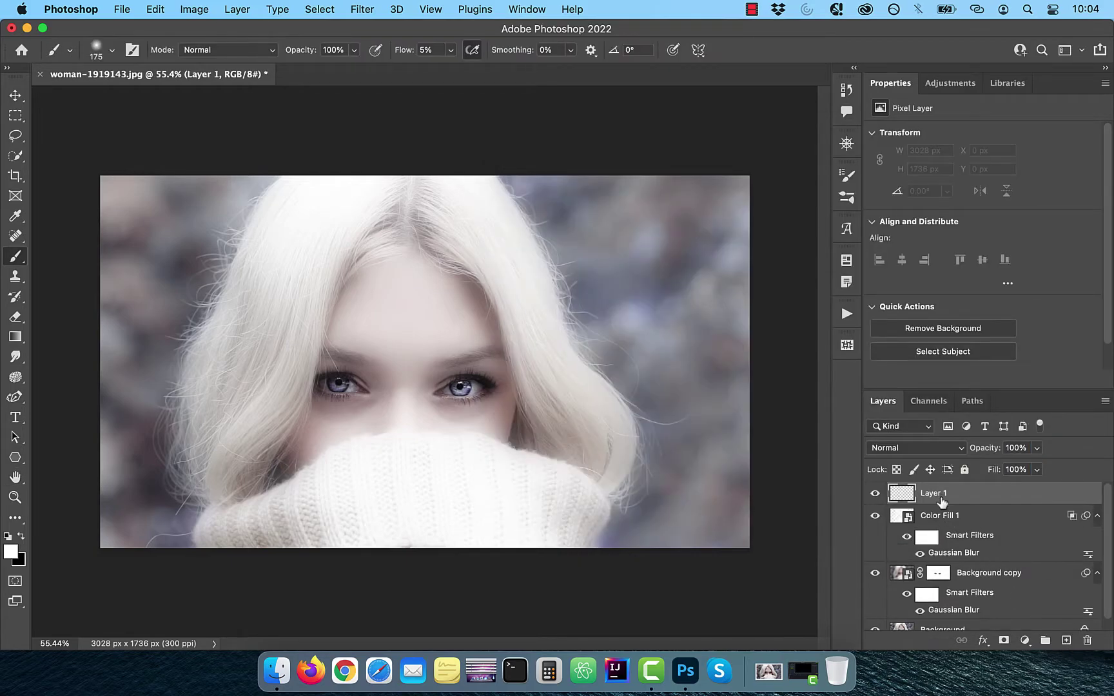
pyautogui.doubleClick(935, 494)
pyautogui.write('dodge')
pyautogui.press('Return')
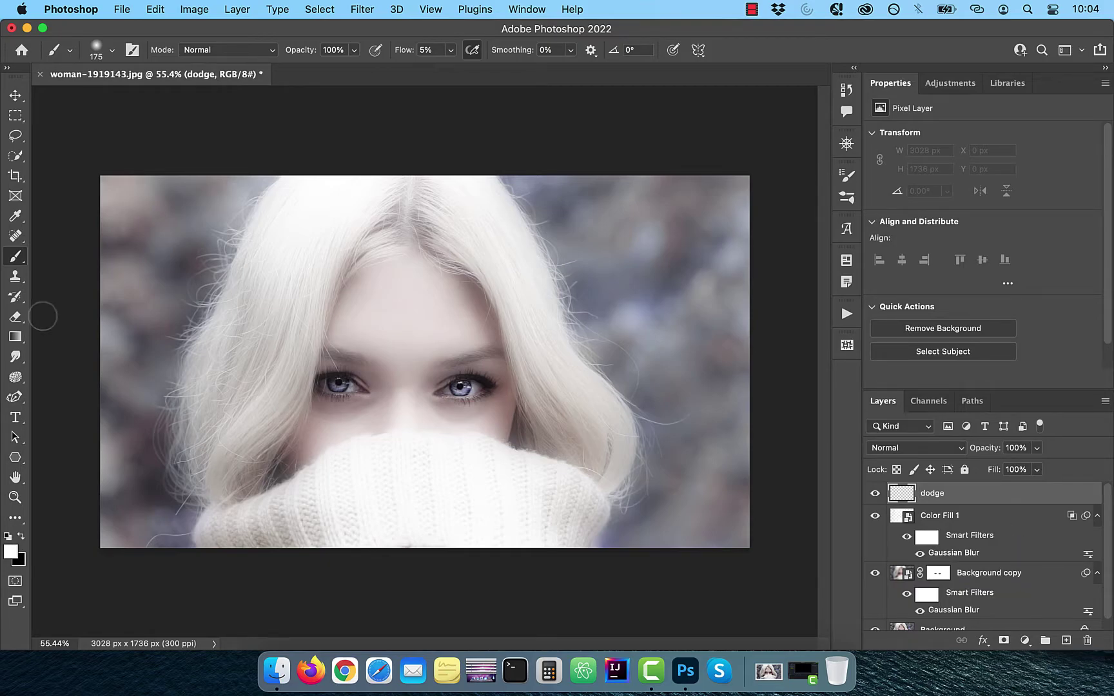
# Step: Paint white under the eyes on the dodge layer, set to Overlay at 67% opacity
pyautogui.press('super+plus')
pyautogui.press('[')
pyautogui.press('[')
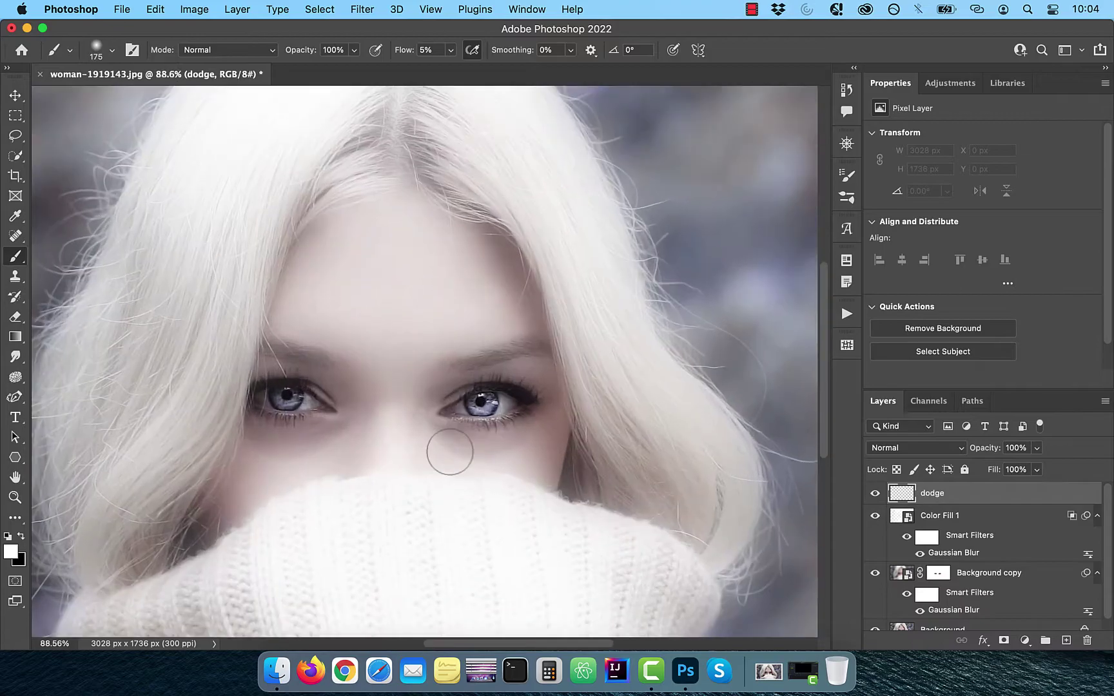
pyautogui.moveTo(439, 438)
pyautogui.mouseDown()
pyautogui.moveTo(480, 461)
pyautogui.moveTo(487, 443)
pyautogui.moveTo(248, 441)
pyautogui.moveTo(539, 439)
pyautogui.mouseUp()
pyautogui.click(915, 447)
pyautogui.click(885, 528)
pyautogui.moveTo(986, 449)
pyautogui.mouseDown()
pyautogui.moveTo(997, 450)
pyautogui.moveTo(981, 453)
pyautogui.mouseUp()
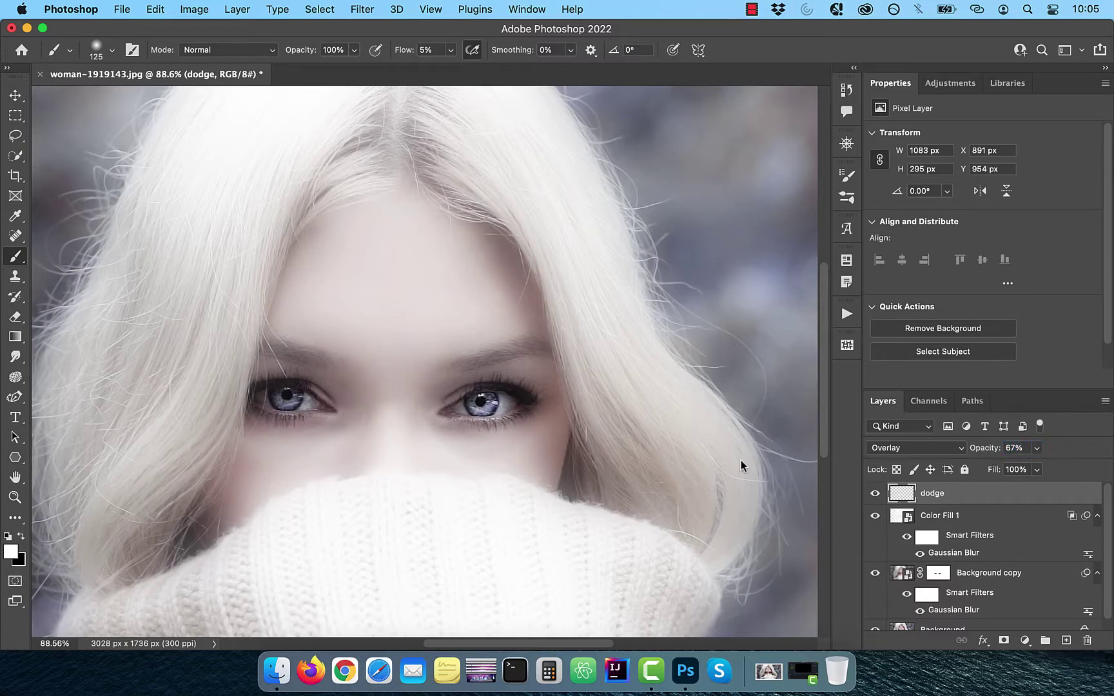
# Step: Add a new layer above dodge named 'brighten eyes'
pyautogui.scroll(-2, 738, 462)
pyautogui.click(1066, 640)
pyautogui.doubleClick(933, 493)
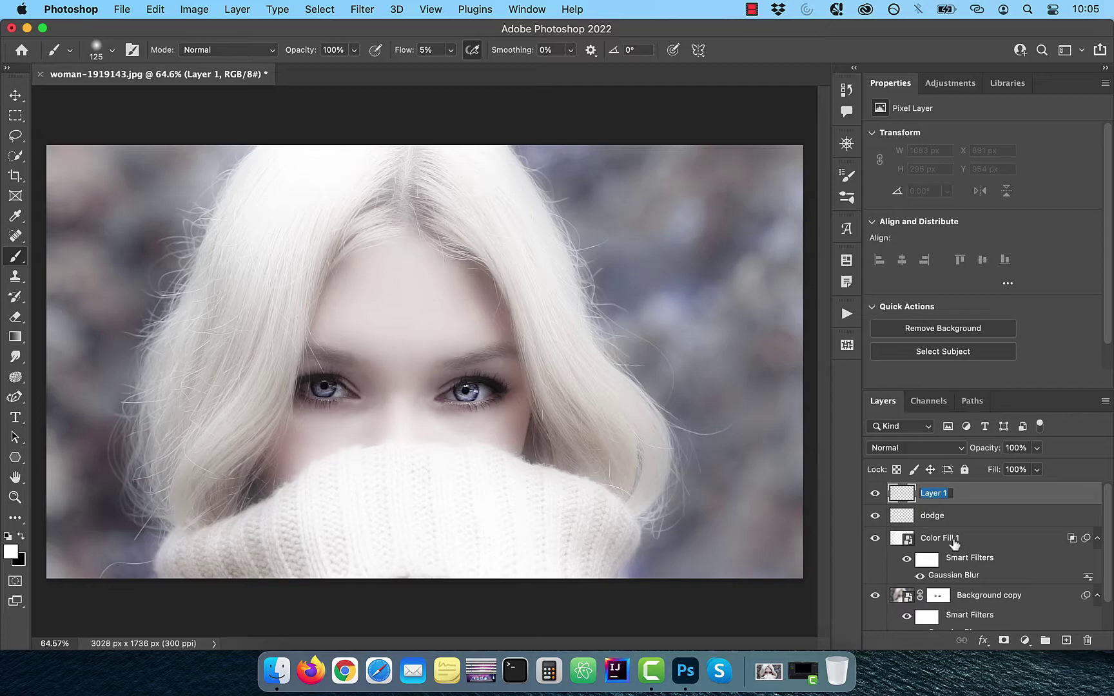
pyautogui.write('brighten eyes')
pyautogui.press('Return')
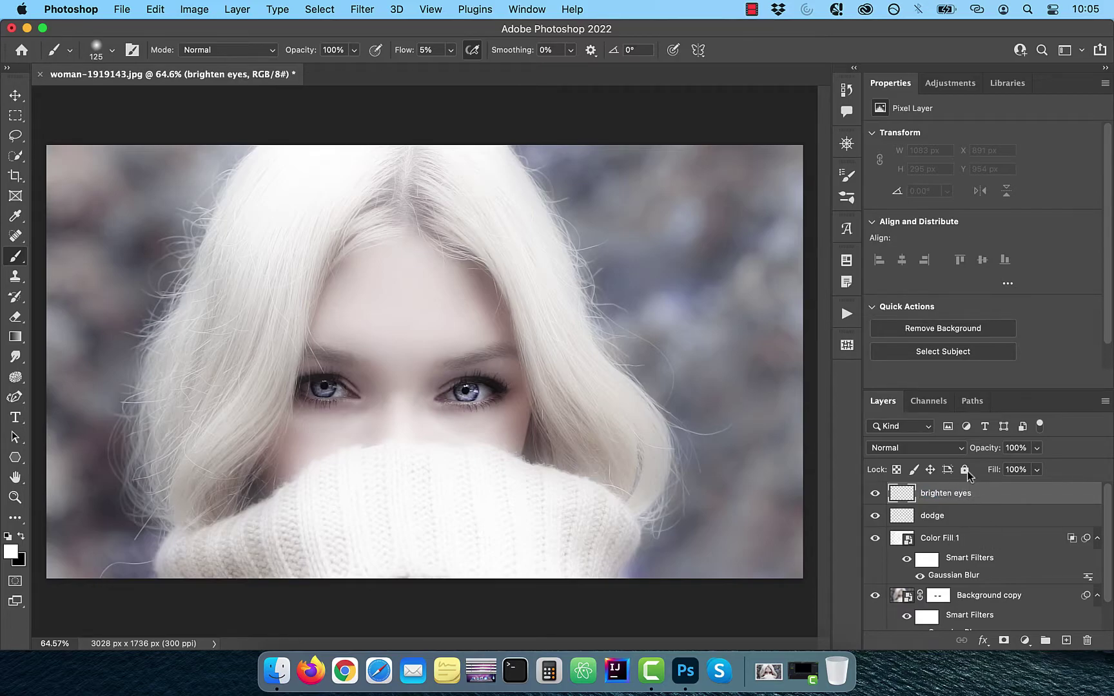
# Step: Set brighten eyes to Color Dodge and confirm its blending options with Transparency Shapes Layer off
pyautogui.click(916, 448)
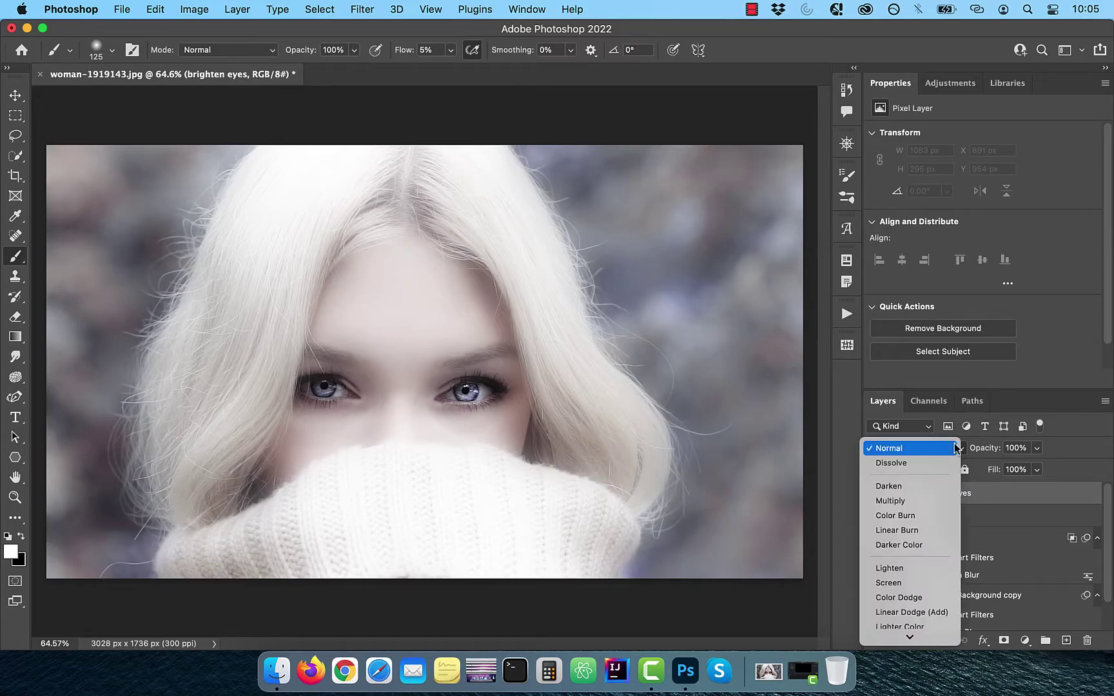
pyautogui.click(928, 597)
pyautogui.click(982, 640)
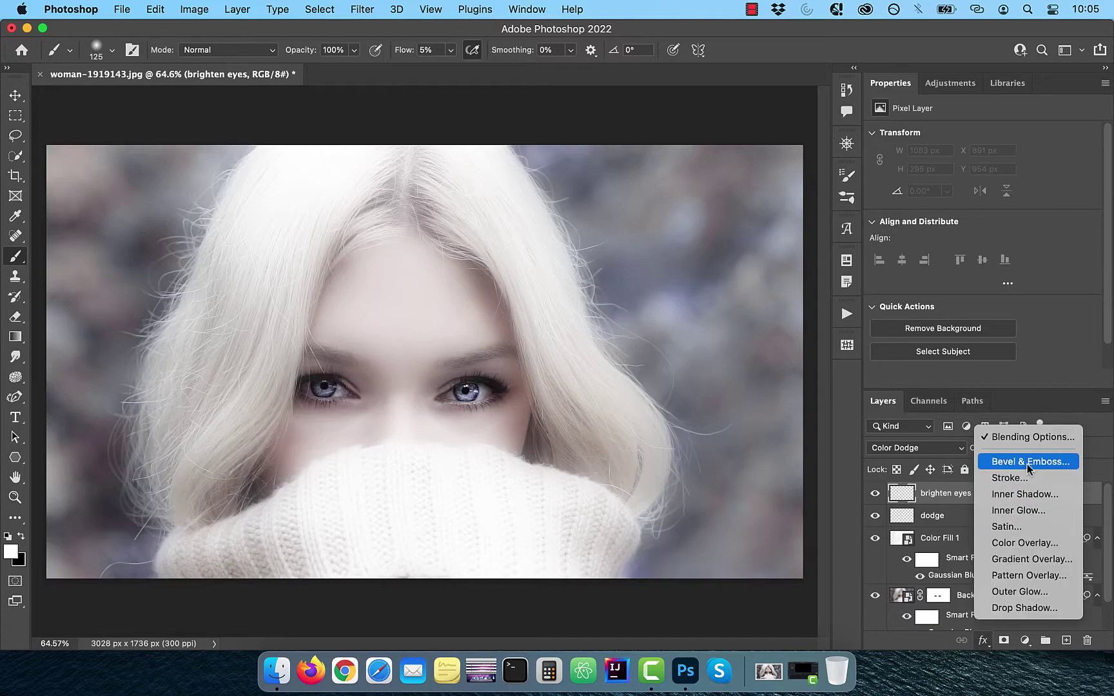
pyautogui.click(1027, 437)
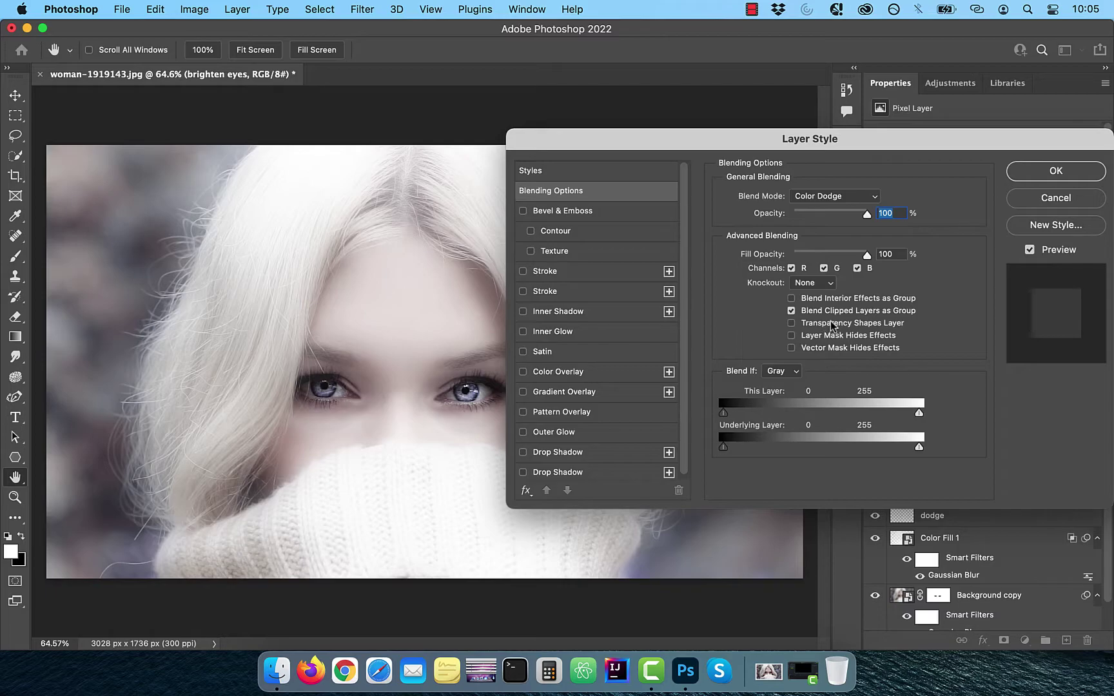
pyautogui.click(1054, 173)
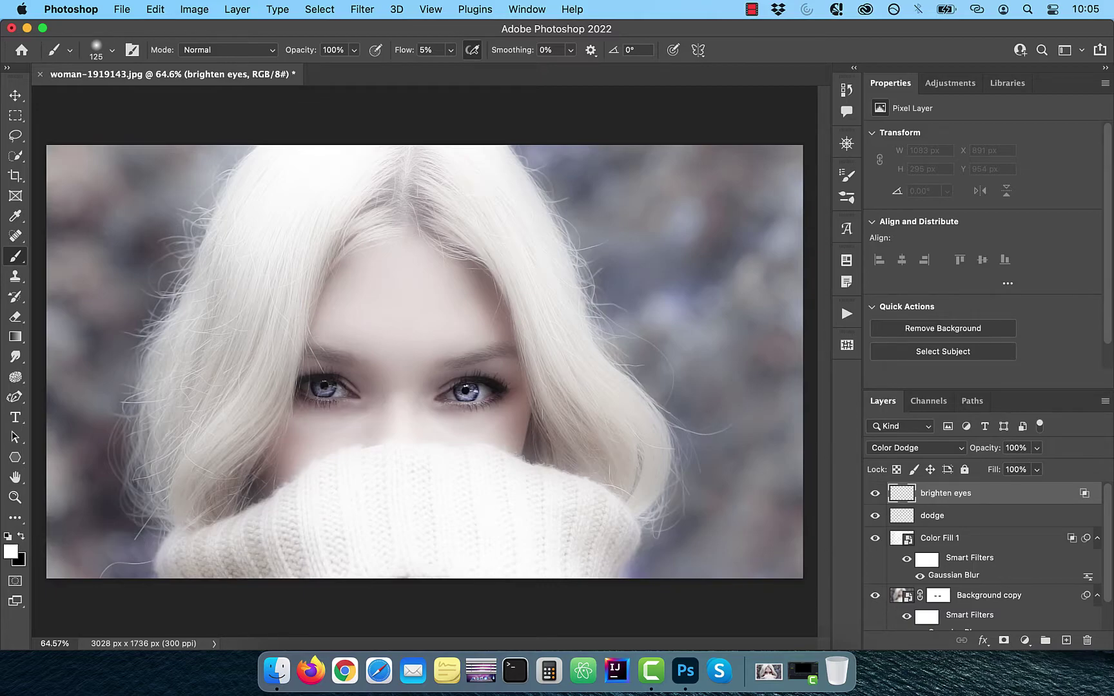
# Step: Paint a brighter glow over both irises with a smaller brush, then set the brighten eyes layer to 80% opacity
pyautogui.press('super+plus')
pyautogui.press('super+plus')
pyautogui.press('super+plus')
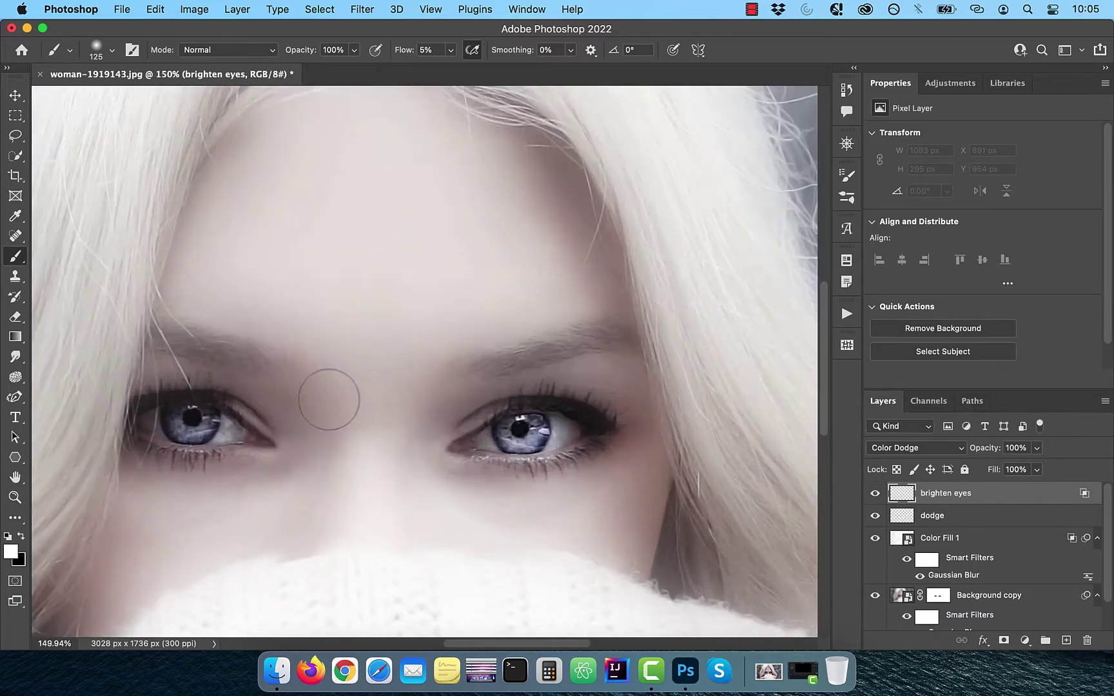
pyautogui.scroll(1, 343, 385)
pyautogui.press('[')
pyautogui.press('[')
pyautogui.moveTo(532, 360)
pyautogui.mouseDown()
pyautogui.moveTo(551, 364)
pyautogui.moveTo(516, 366)
pyautogui.mouseUp()
pyautogui.moveTo(187, 353)
pyautogui.mouseDown()
pyautogui.moveTo(139, 348)
pyautogui.moveTo(194, 357)
pyautogui.moveTo(154, 351)
pyautogui.mouseUp()
pyautogui.moveTo(528, 361)
pyautogui.mouseDown()
pyautogui.moveTo(555, 367)
pyautogui.moveTo(519, 373)
pyautogui.moveTo(580, 367)
pyautogui.mouseUp()
pyautogui.scroll(-6, 490, 387)
pyautogui.press('[')
pyautogui.scroll(-3, 335, 428)
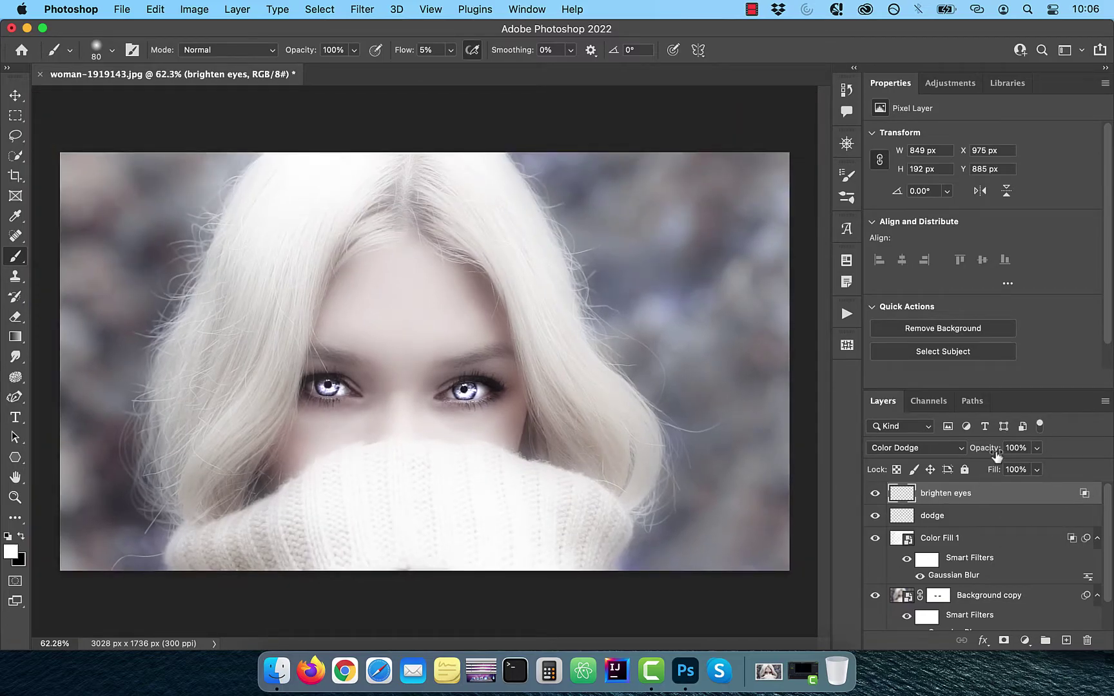
pyautogui.moveTo(996, 455); pyautogui.dragTo(973, 456)
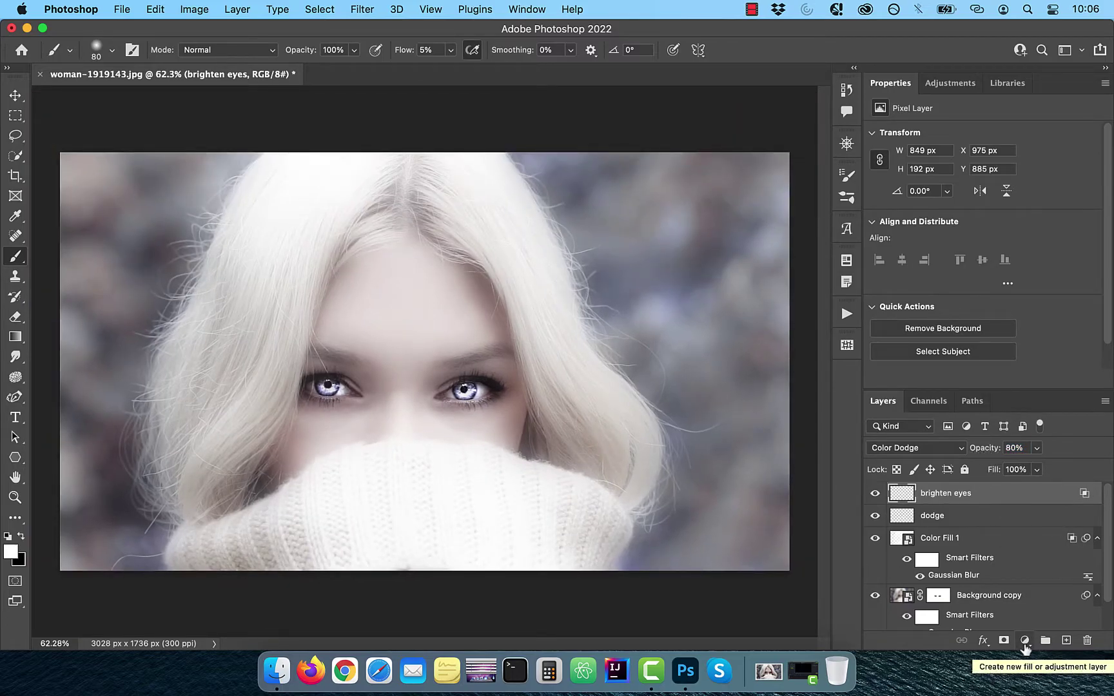
# Step: Add a Gradient Fill layer using the Basics Foreground to Transparent gradient
pyautogui.click(1024, 641)
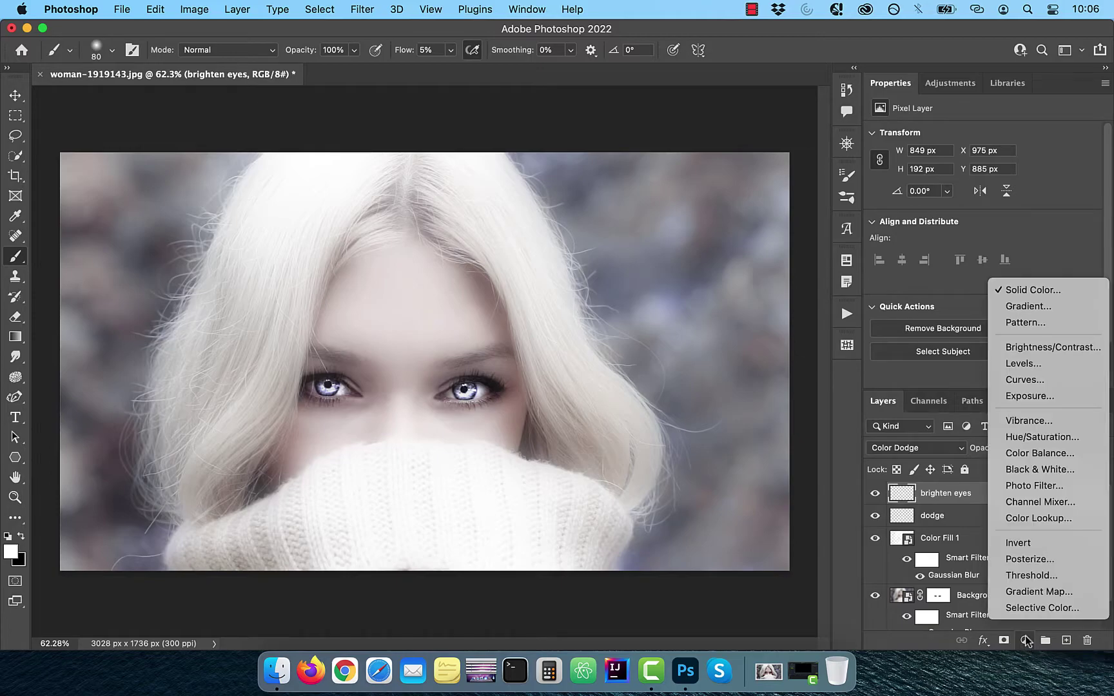
pyautogui.press('Escape')
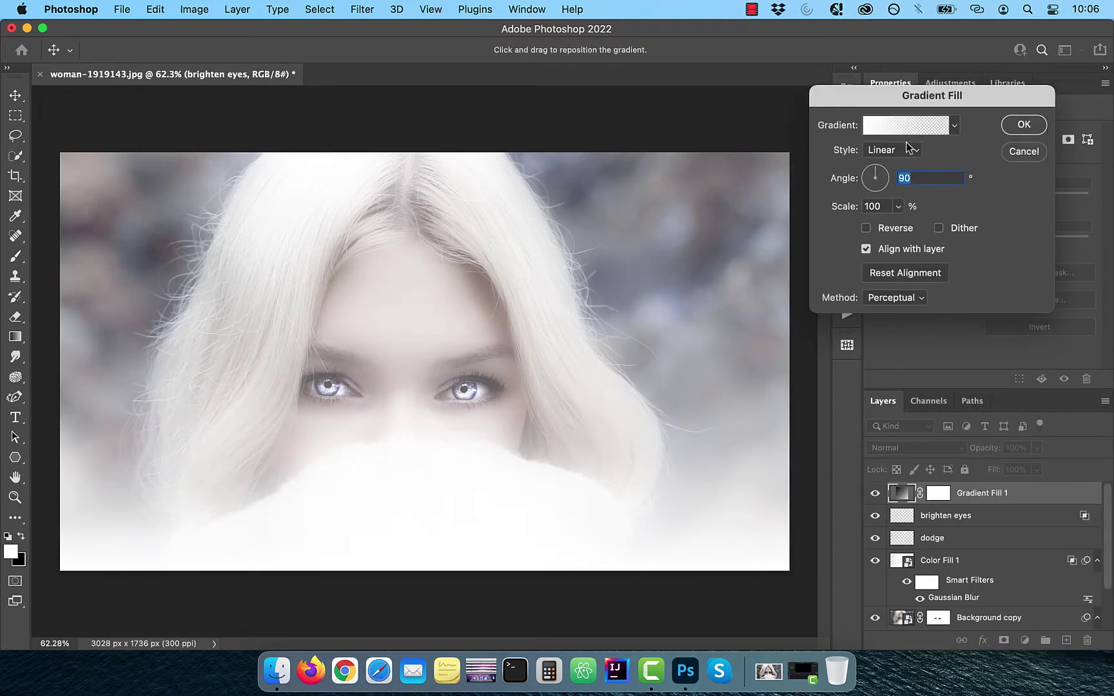
pyautogui.click(899, 132)
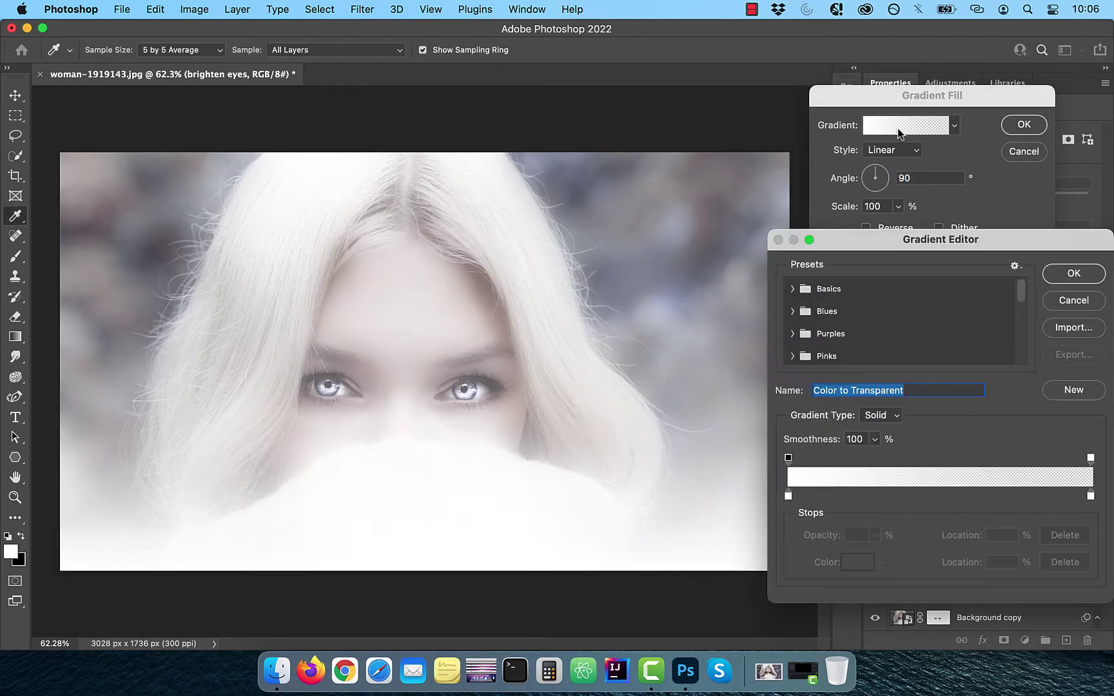
pyautogui.click(797, 290)
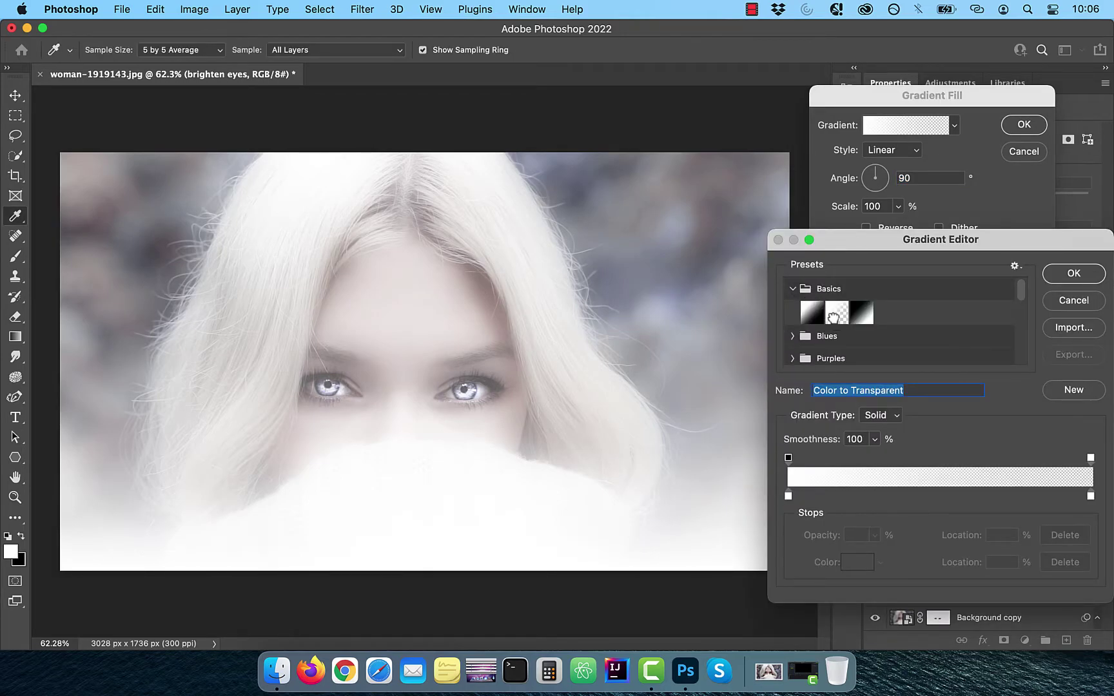
pyautogui.click(835, 313)
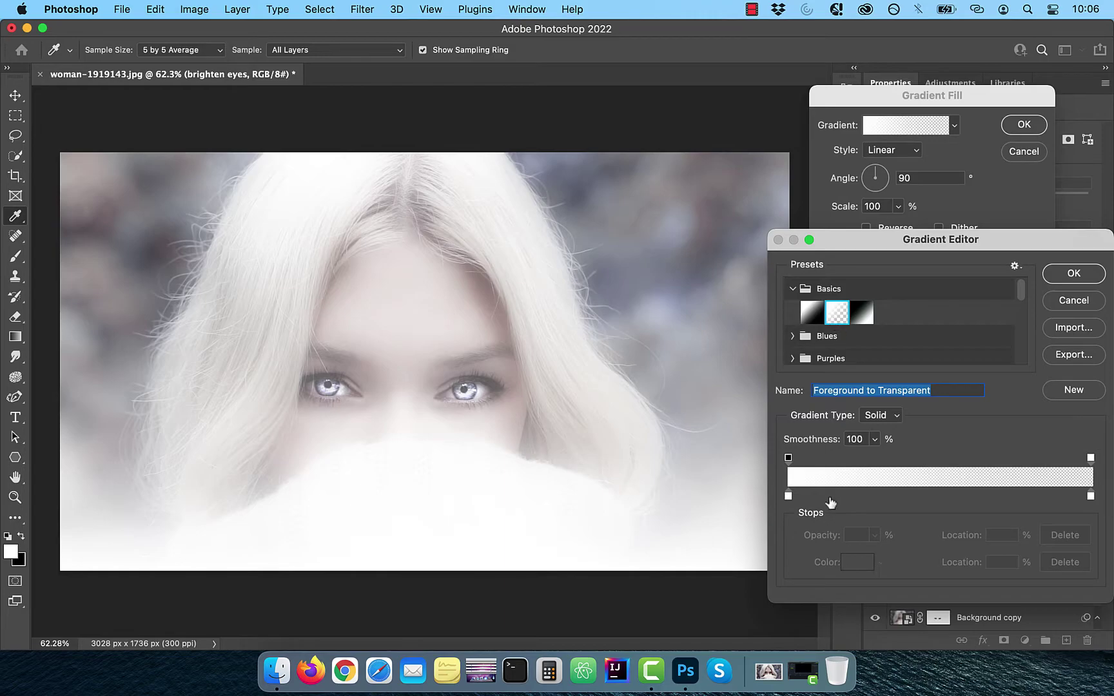
# Step: Make the gradient's starting color stop black and confirm the gradient
pyautogui.doubleClick(788, 497)
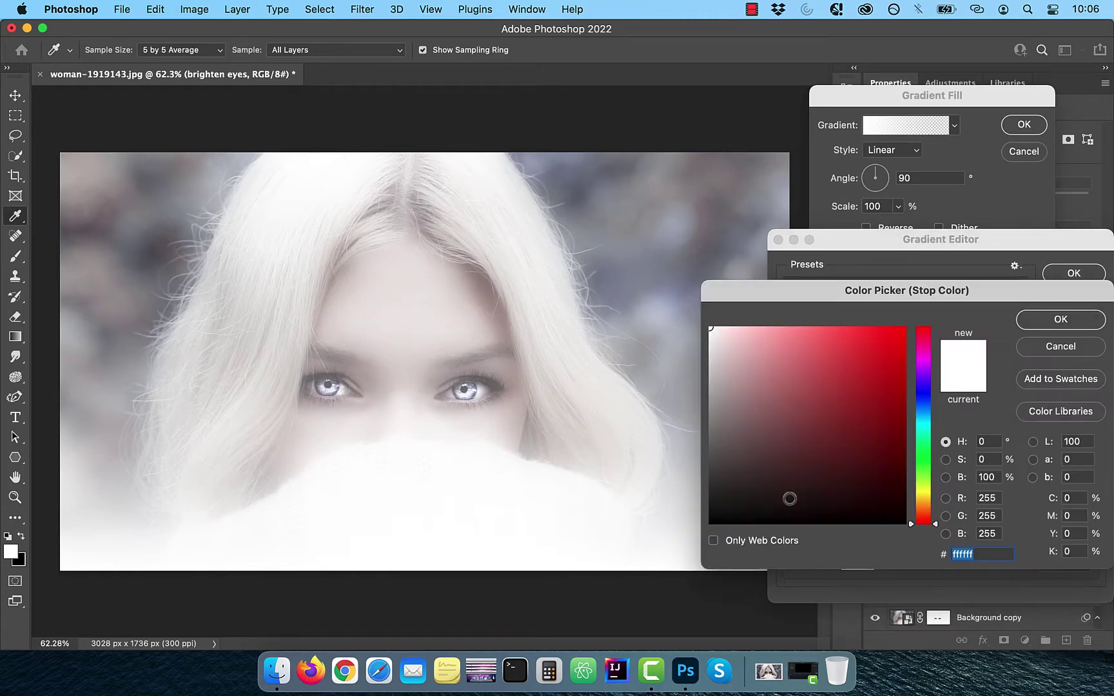
pyautogui.moveTo(752, 440); pyautogui.dragTo(696, 538)
pyautogui.click(1064, 319)
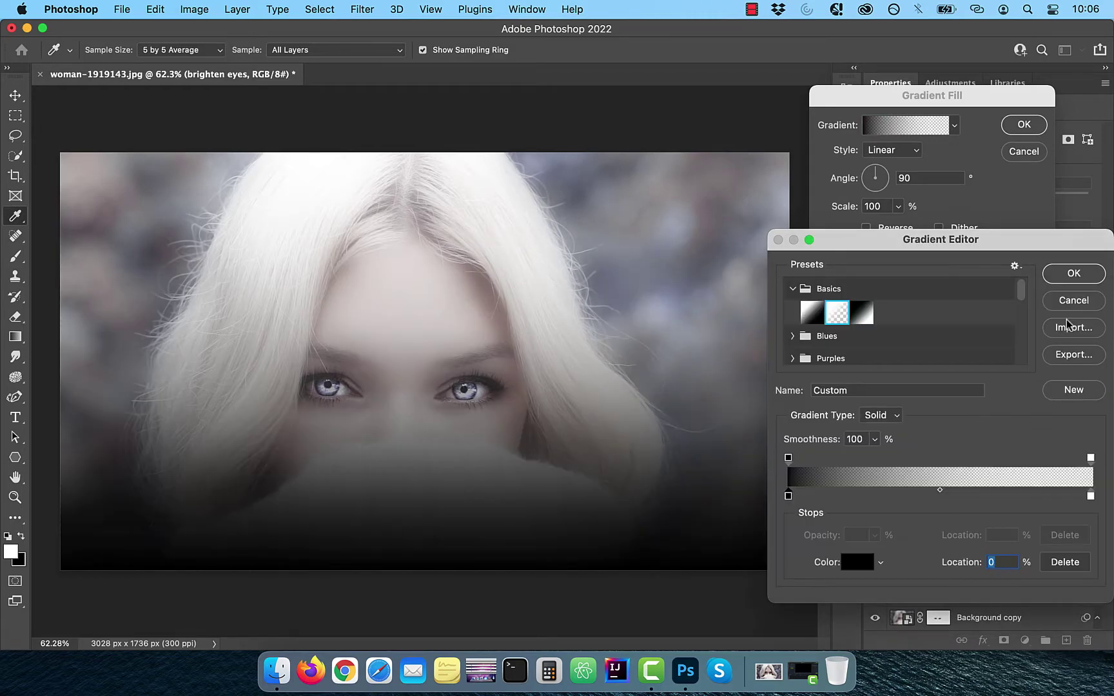
pyautogui.click(1072, 274)
# Step: Set the gradient fill to Radial style, 33° angle, reversed, at 116% scale
pyautogui.click(905, 154)
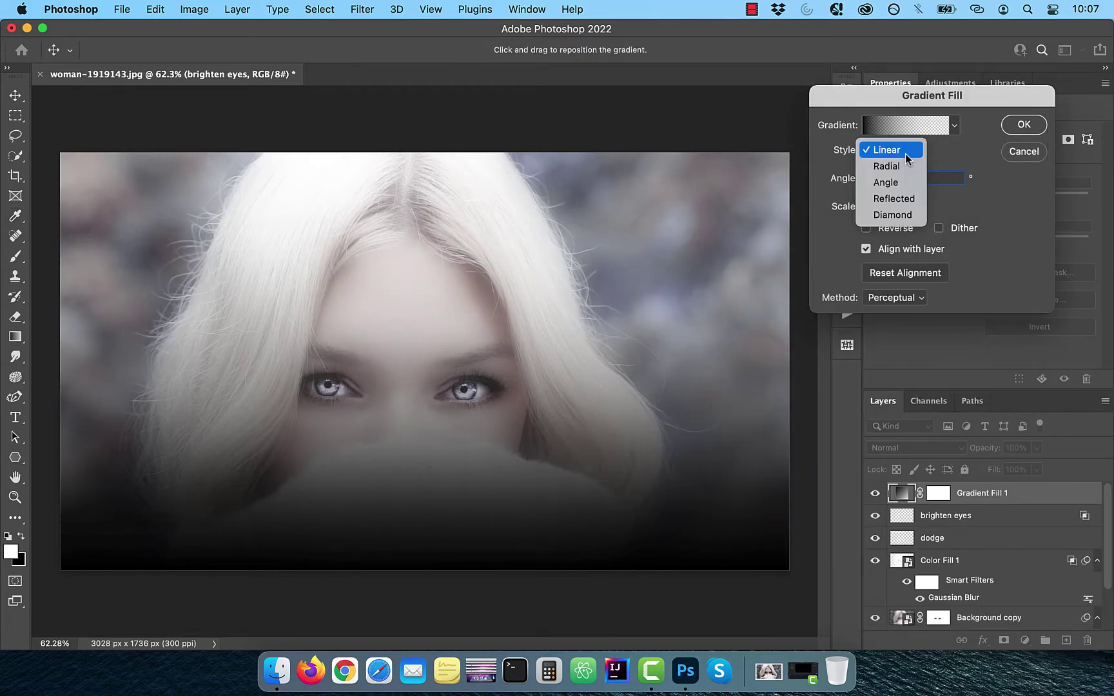
pyautogui.click(905, 167)
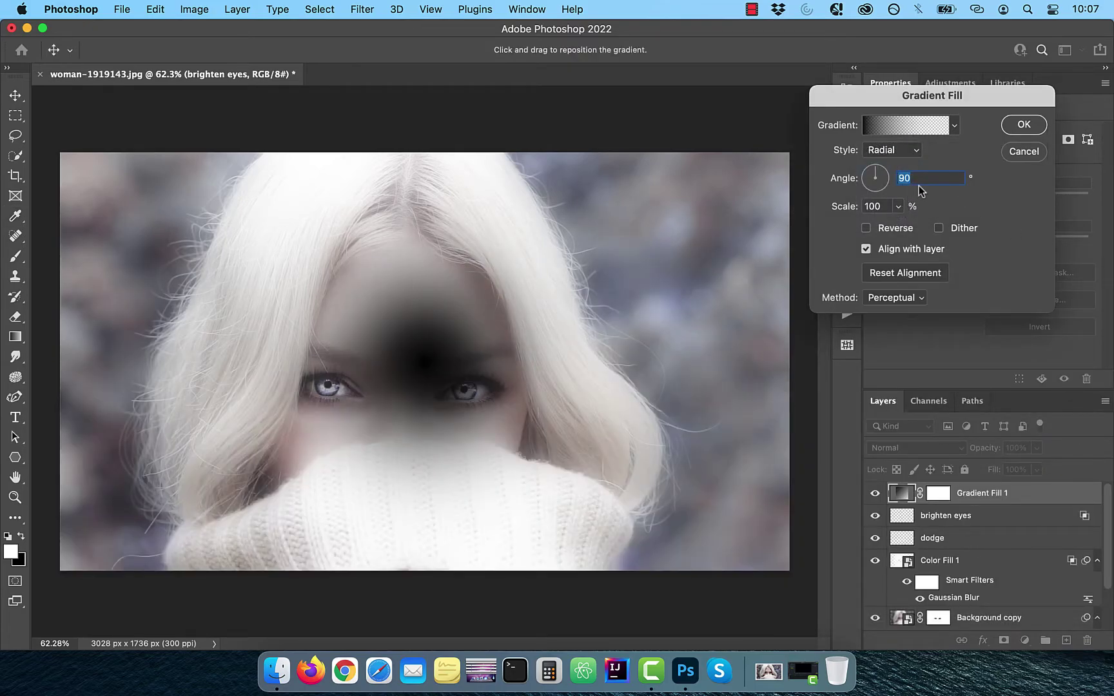
pyautogui.write('33')
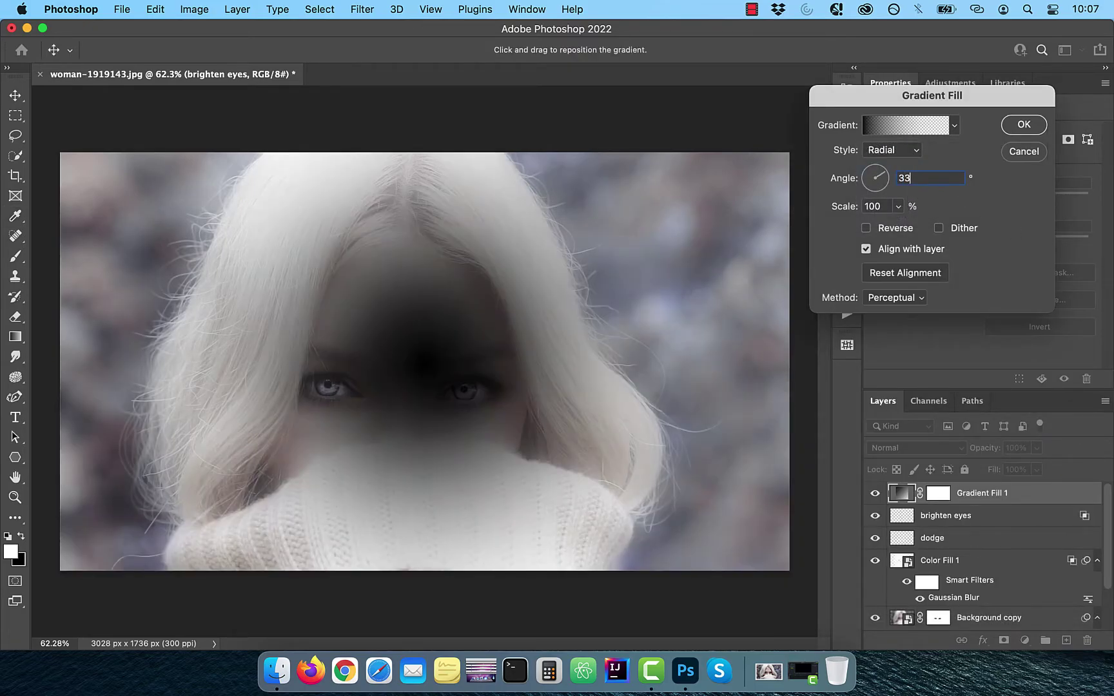
pyautogui.click(865, 227)
pyautogui.moveTo(836, 208); pyautogui.dragTo(840, 207)
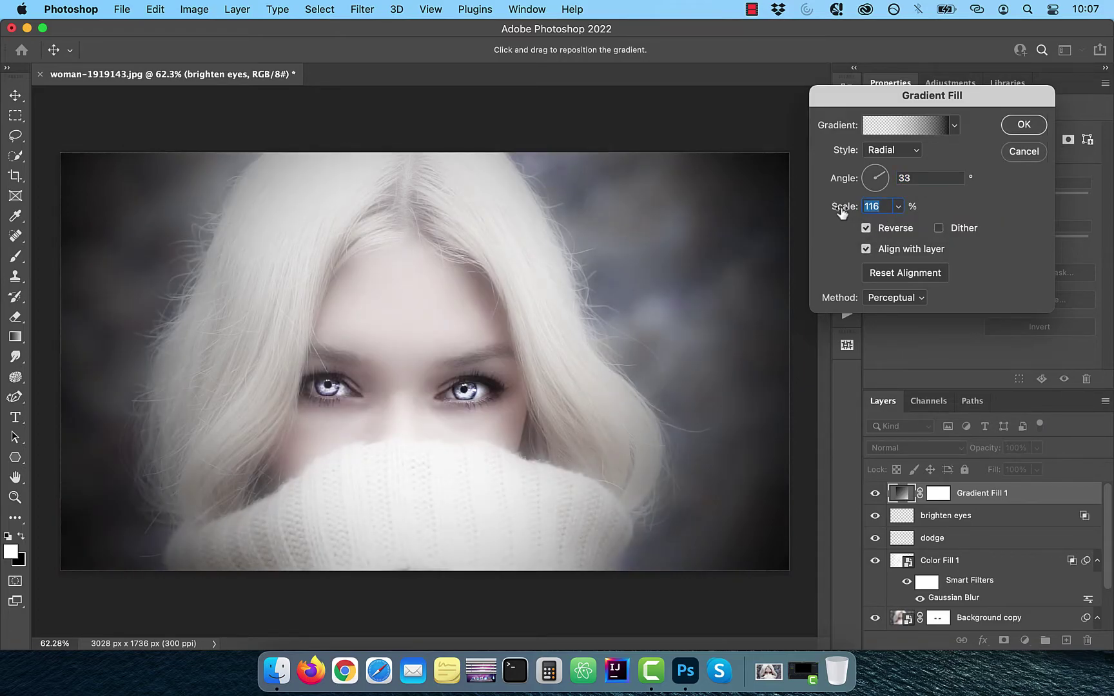
pyautogui.click(1016, 127)
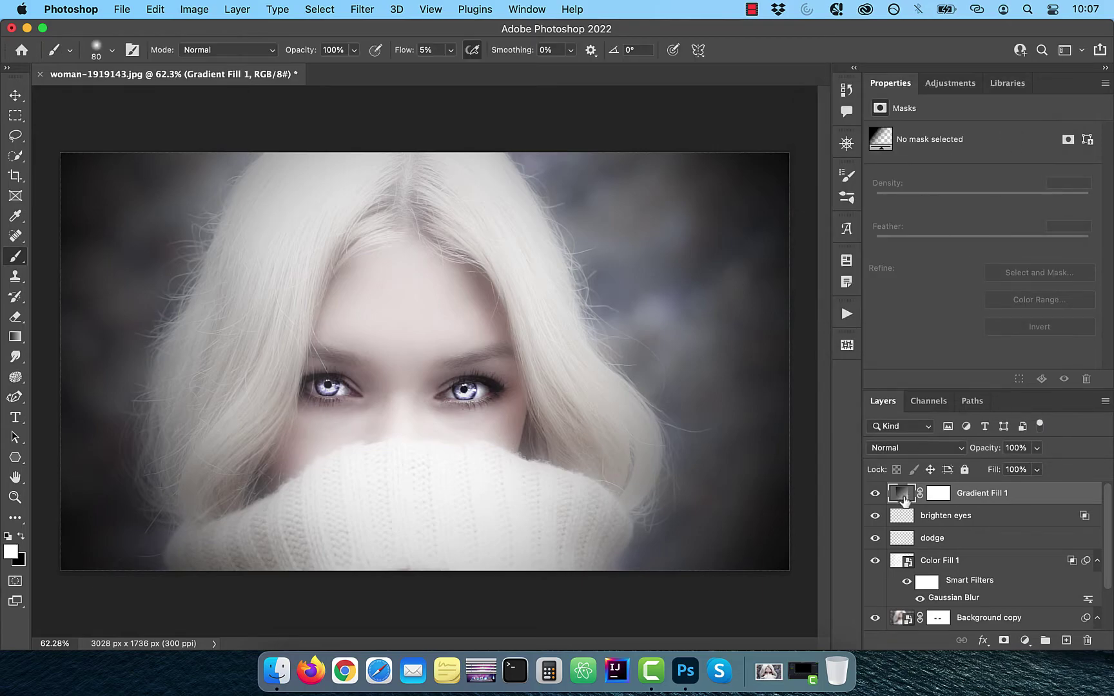
# Step: Shift the vignette slightly left and lower the gradient layer to 69% opacity
pyautogui.doubleClick(904, 500)
pyautogui.moveTo(430, 398); pyautogui.dragTo(394, 372)
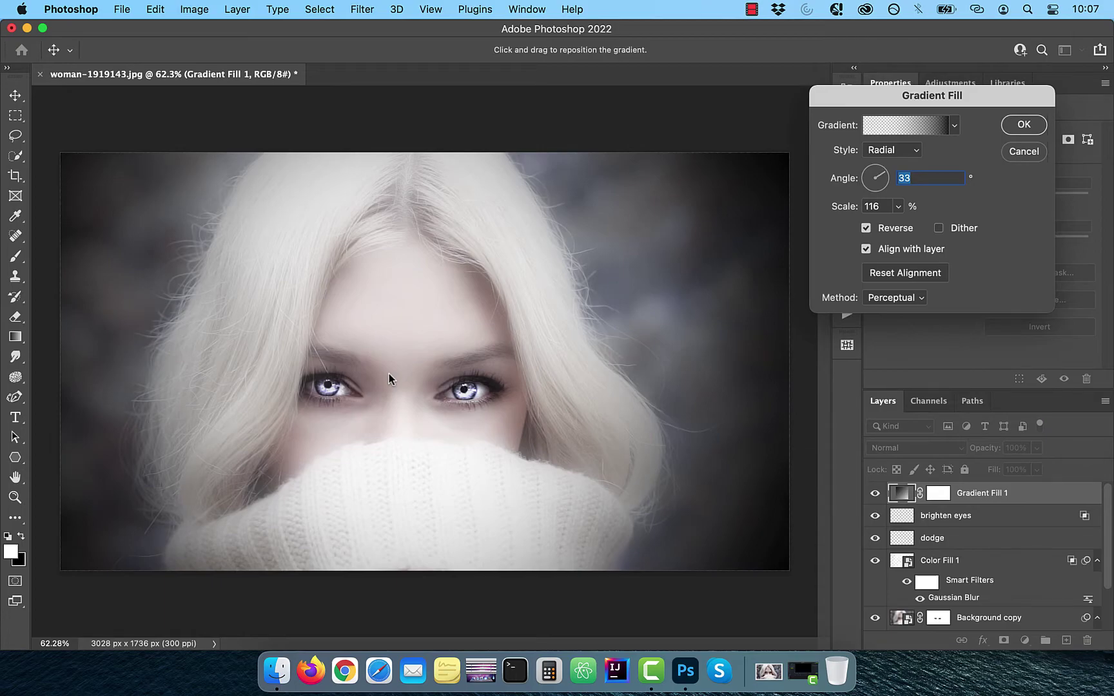
pyautogui.click(1024, 131)
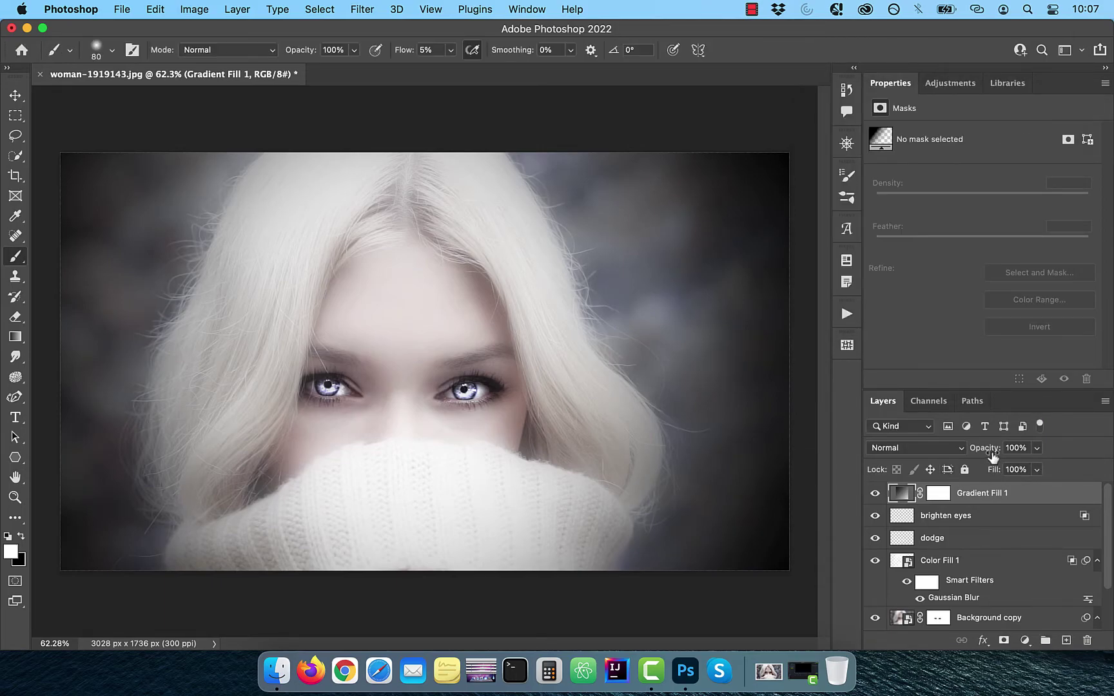
pyautogui.moveTo(986, 451)
pyautogui.mouseDown()
pyautogui.moveTo(966, 453)
pyautogui.moveTo(985, 455)
pyautogui.mouseUp()
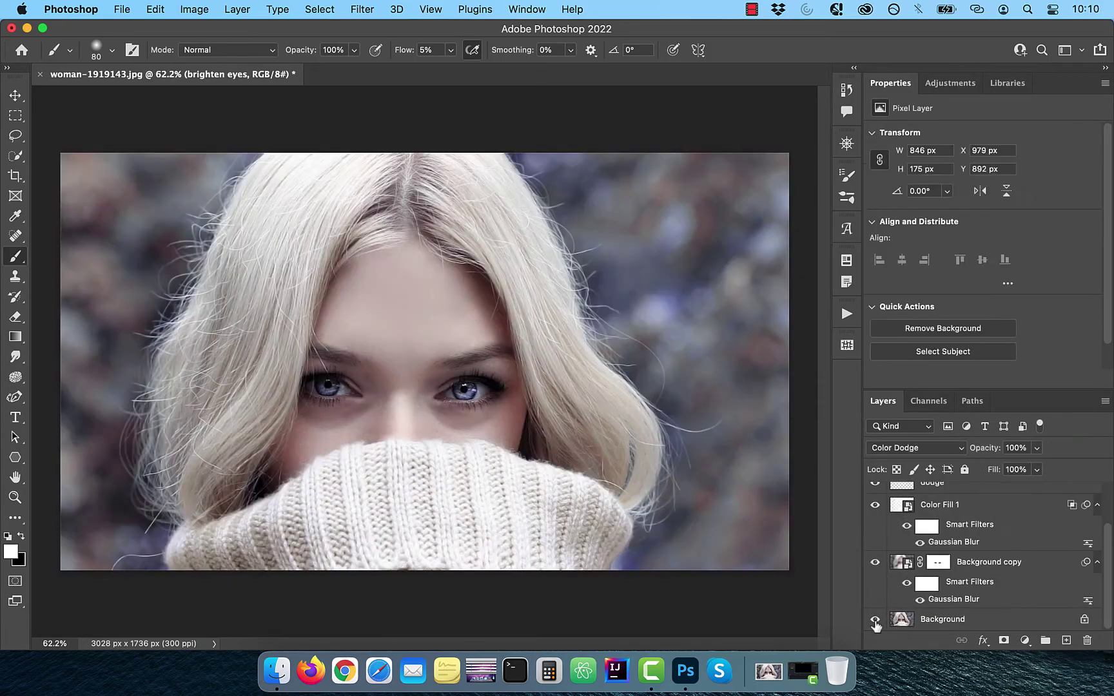
pyautogui.click(875, 619)
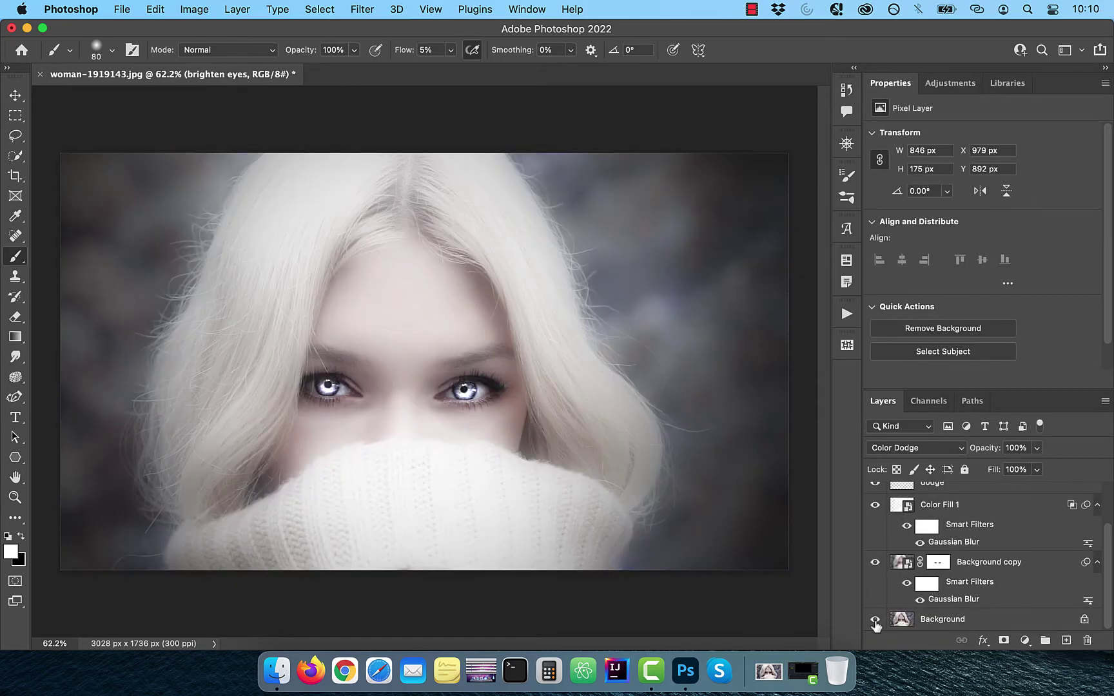
pyautogui.keyDown('alt'); pyautogui.click(874, 621); pyautogui.keyUp('alt')
pyautogui.keyDown('alt'); pyautogui.click(874, 620); pyautogui.keyUp('alt')
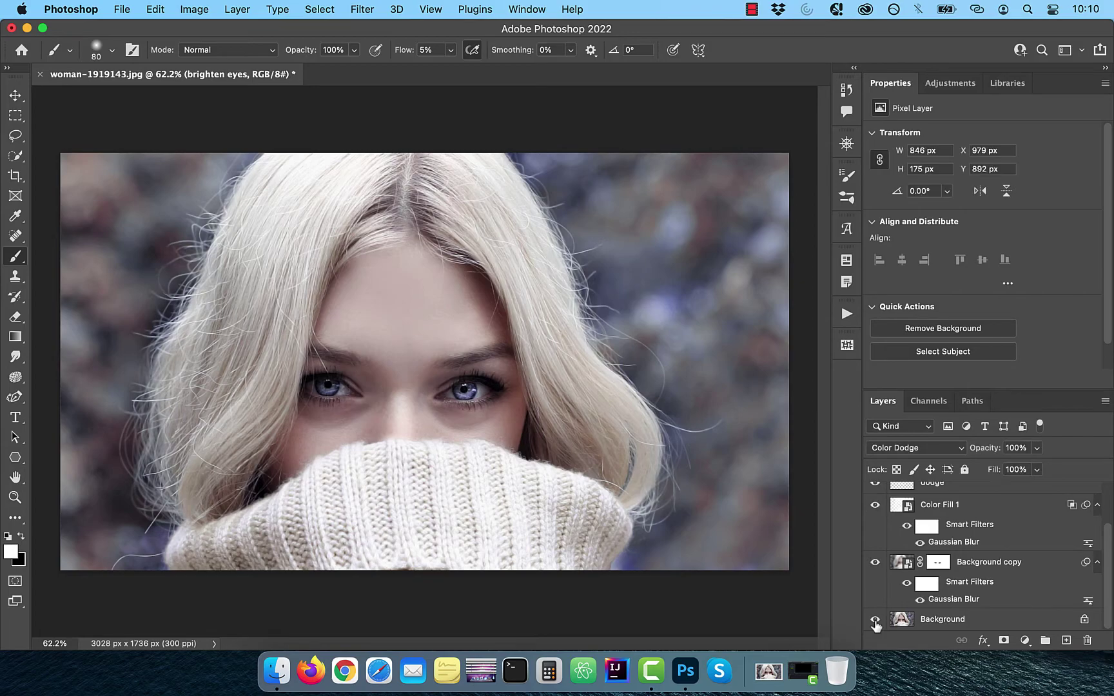
pyautogui.keyDown('alt'); pyautogui.click(874, 620); pyautogui.keyUp('alt')
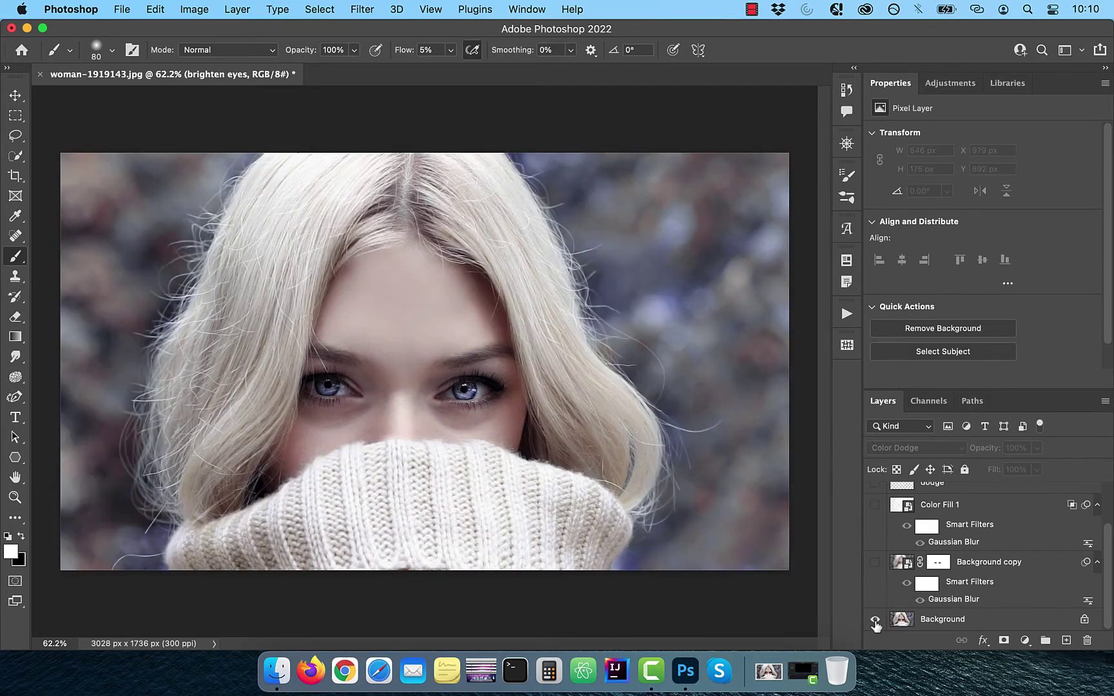
pyautogui.keyDown('alt'); pyautogui.click(874, 620); pyautogui.keyUp('alt')
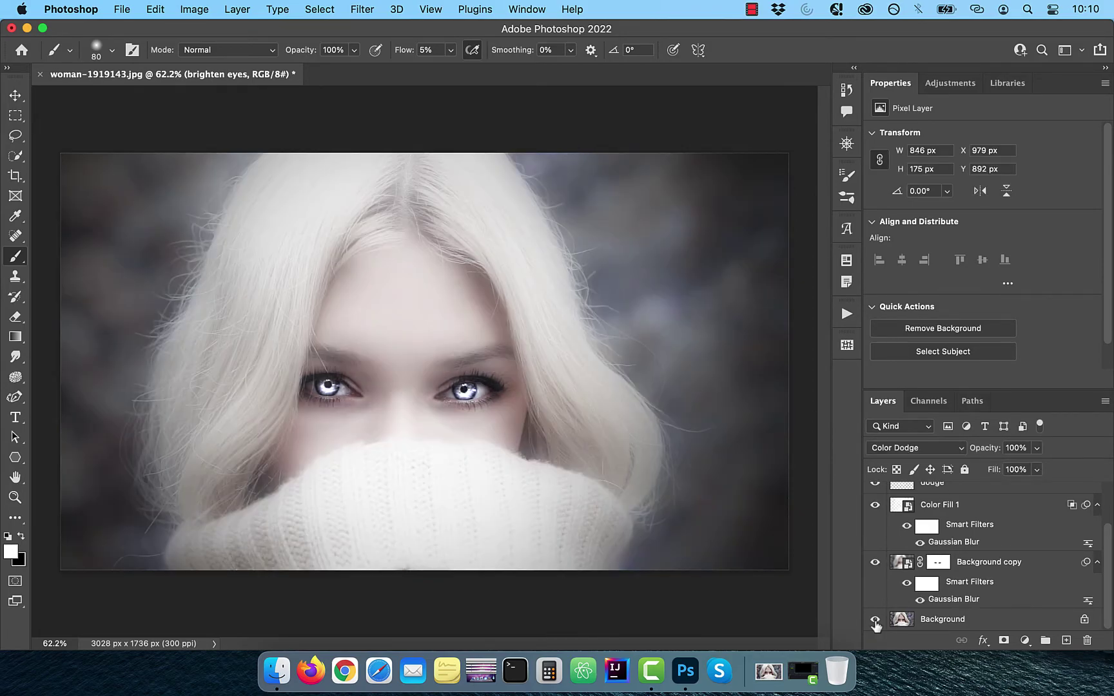